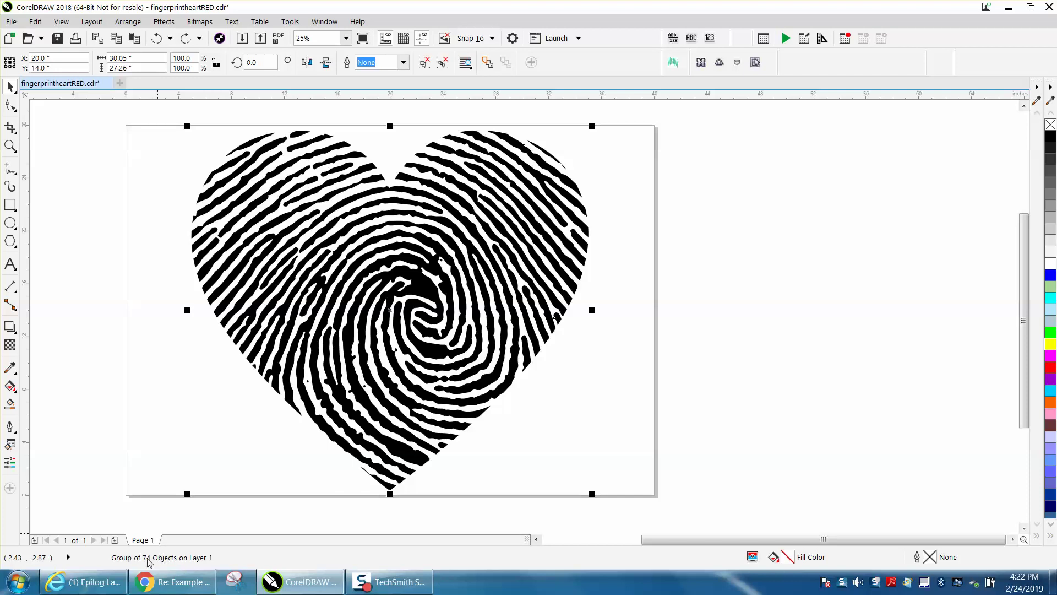
# View the heart in outline mode, zoom on its upper-left lobe, then restore the filled view
pyautogui.click(62, 22)
pyautogui.moveTo(37, 24)
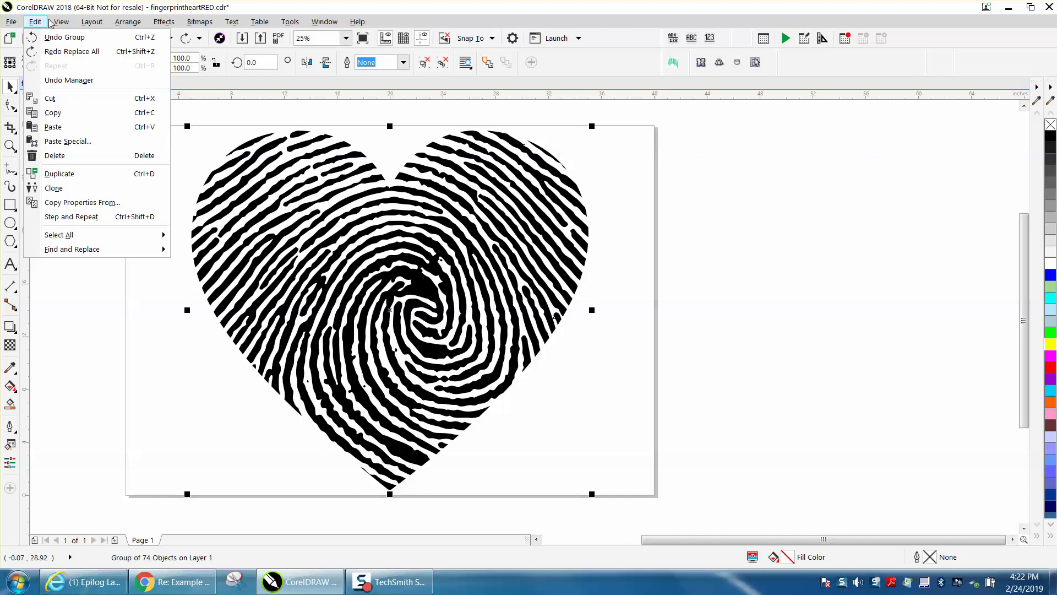
pyautogui.click(77, 50)
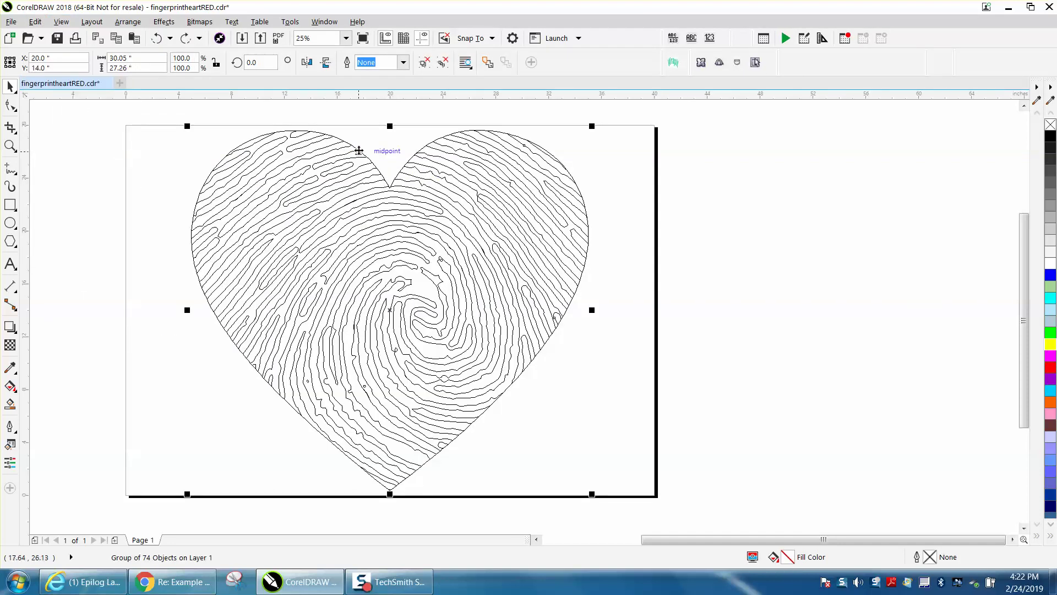
pyautogui.click(11, 145)
pyautogui.moveTo(264, 127); pyautogui.dragTo(384, 170)
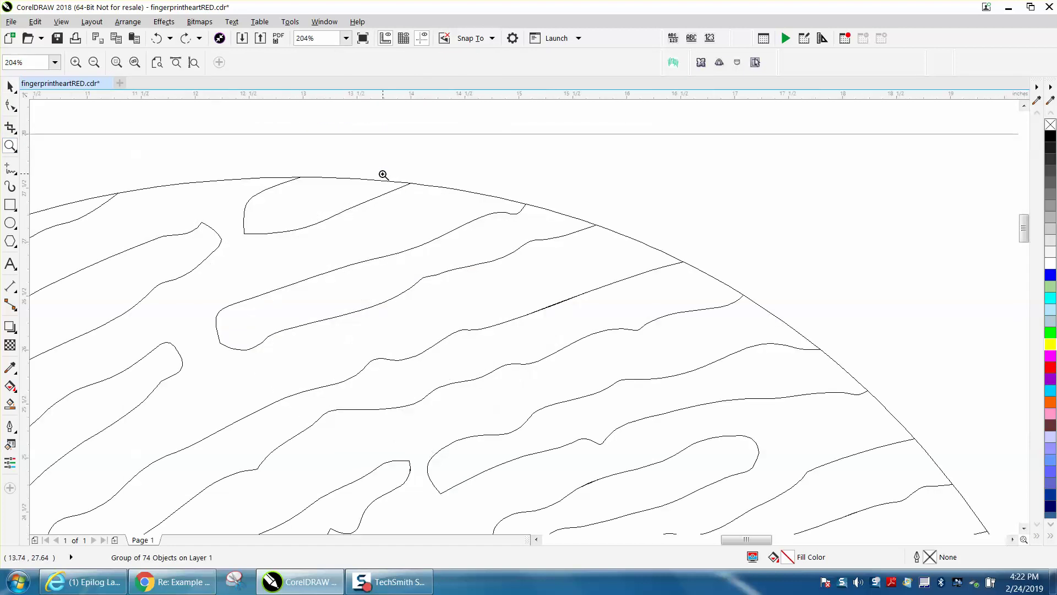
pyautogui.rightClick(319, 177)
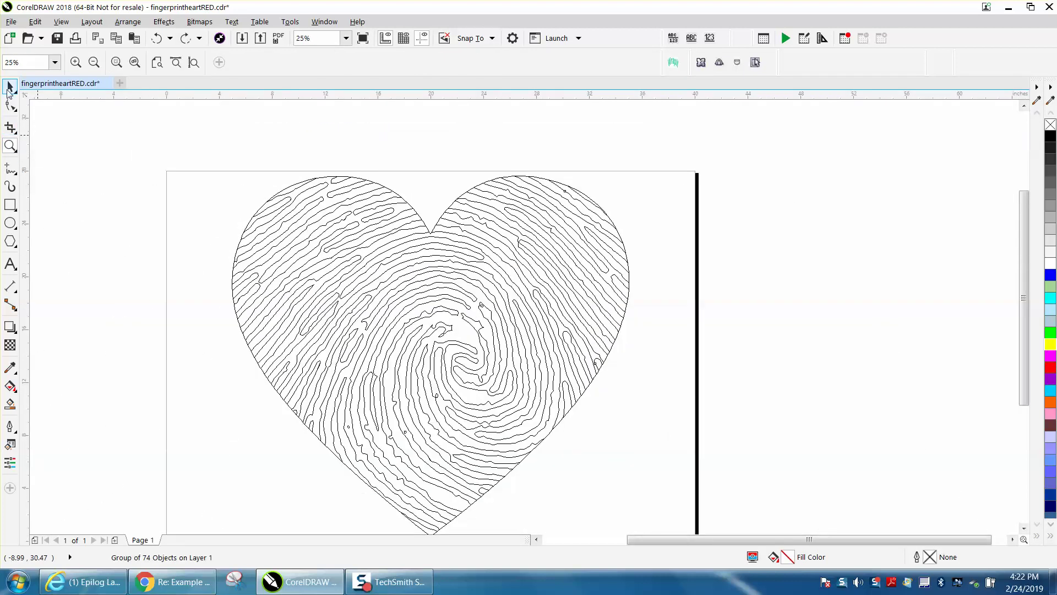
pyautogui.click(9, 87)
pyautogui.click(62, 22)
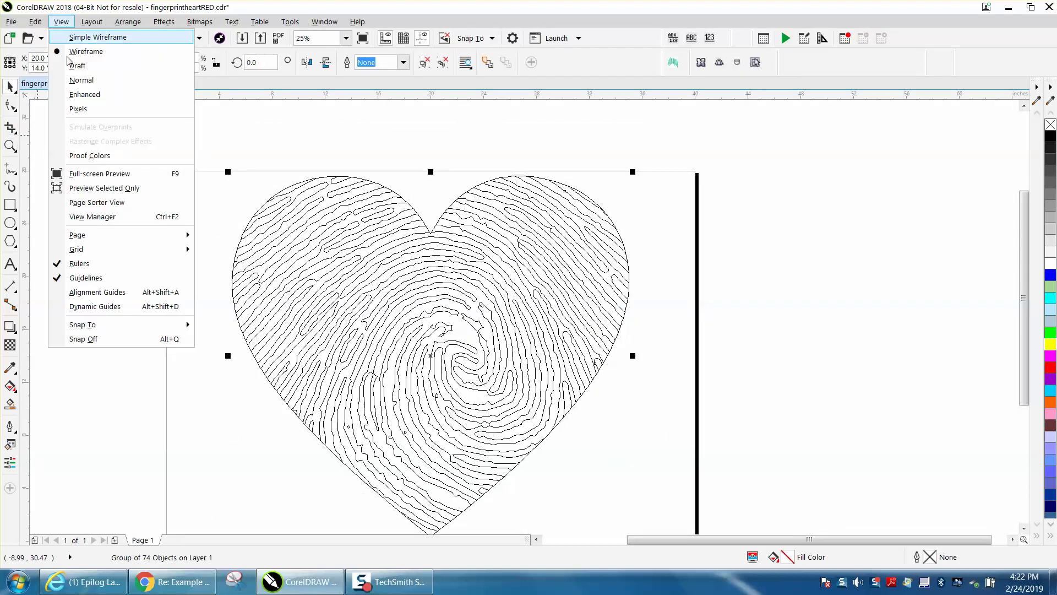
pyautogui.click(85, 95)
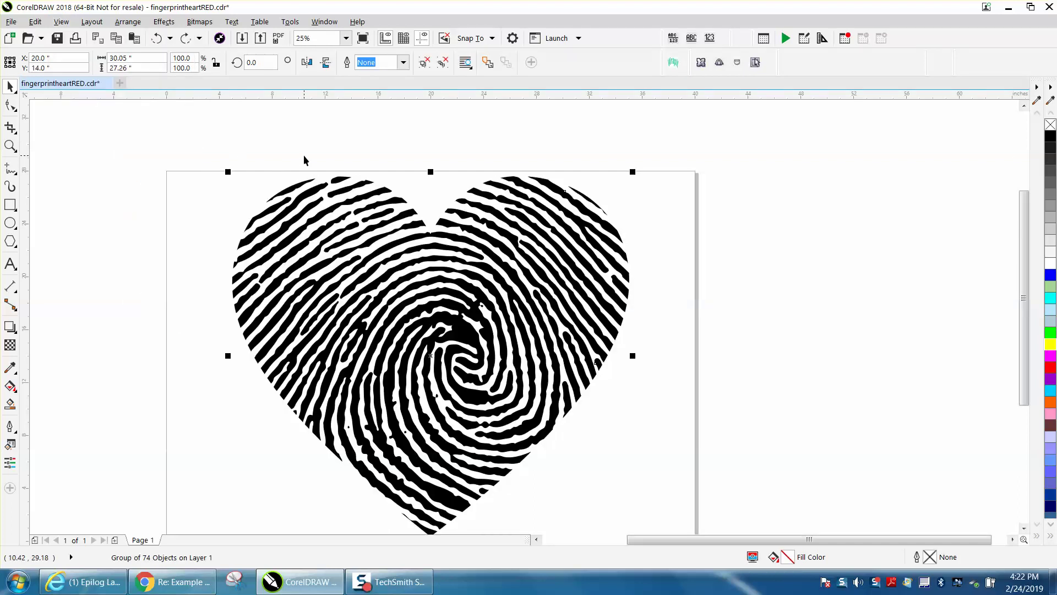
# Try a red fill on the heart group, undo it, and zoom to frame the whole heart
pyautogui.click(1051, 367)
pyautogui.click(157, 38)
pyautogui.scroll(-1, 256, 120)
pyautogui.click(10, 146)
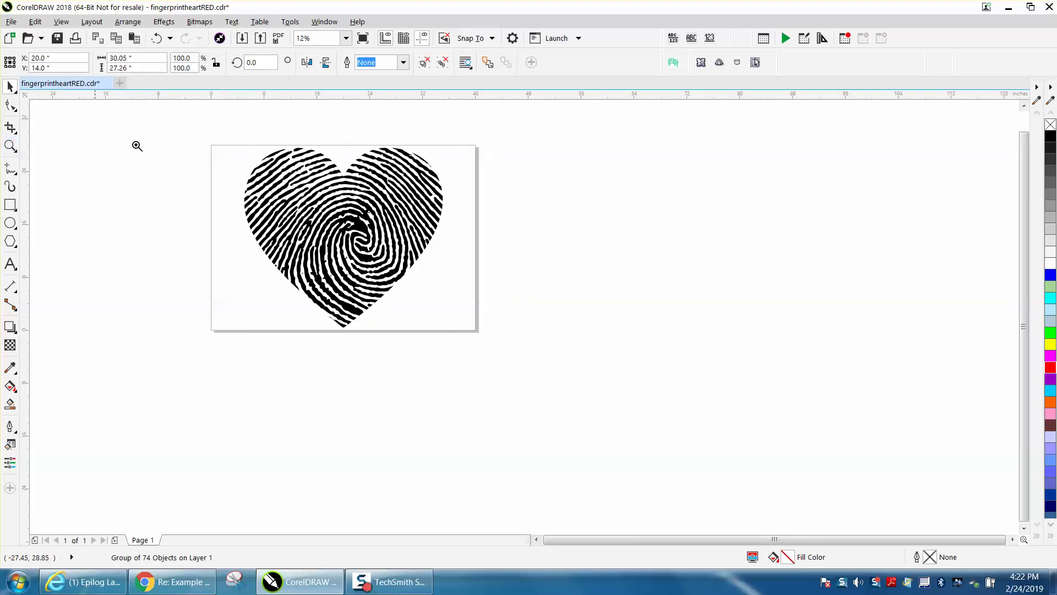
pyautogui.moveTo(238, 136); pyautogui.dragTo(551, 359)
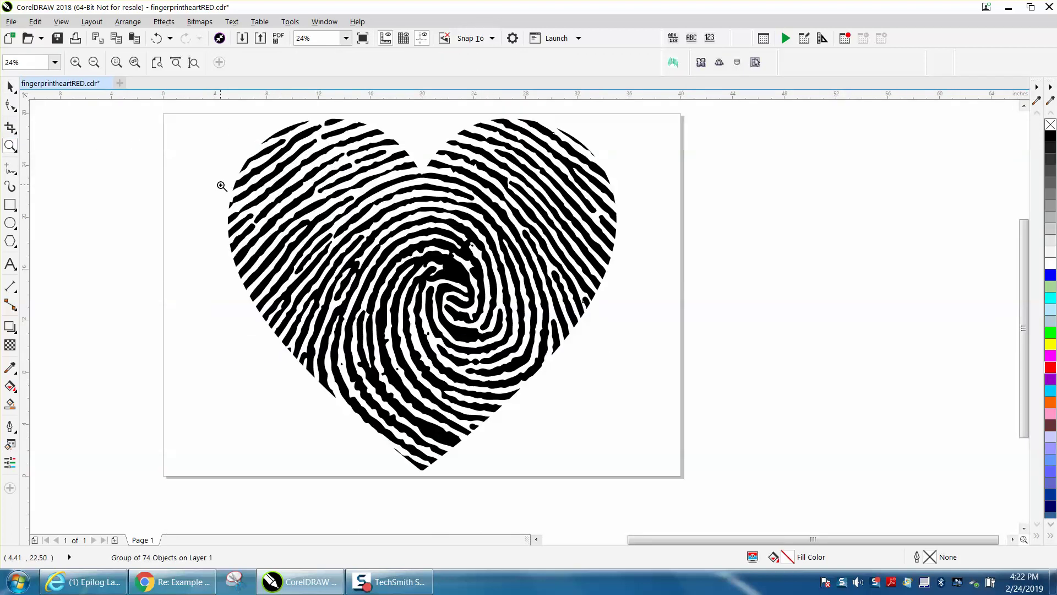
pyautogui.click(10, 87)
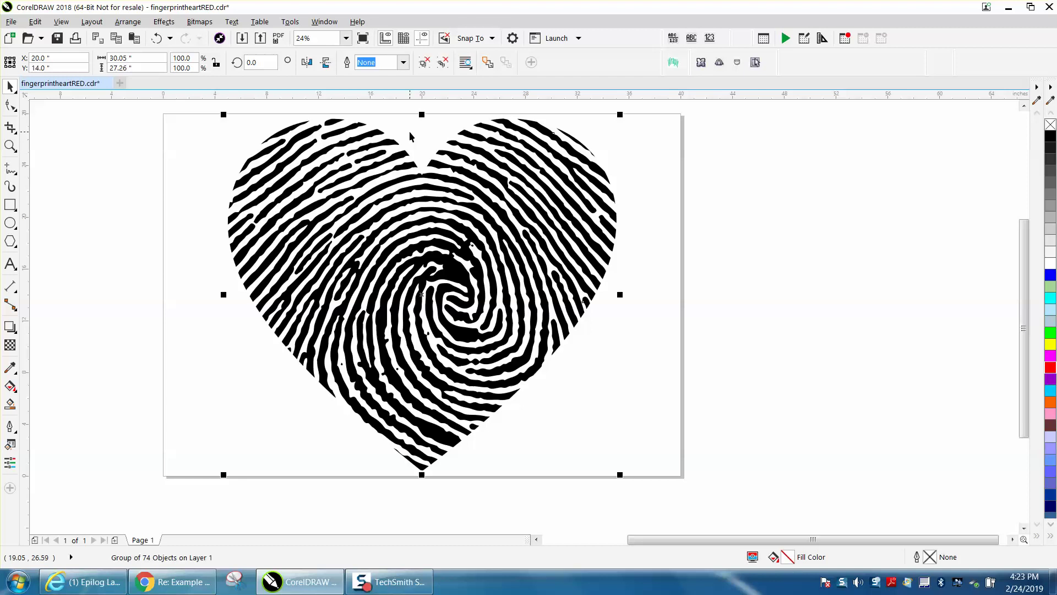
# Start the Edit > Find and Replace > Replace Objects wizard to replace a colour
pyautogui.click(39, 22)
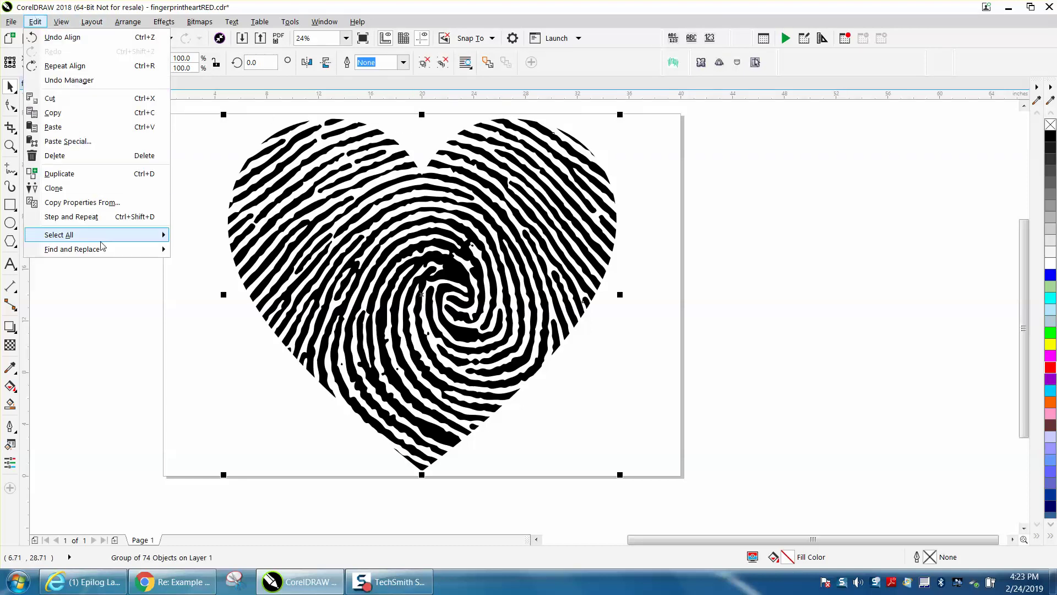
pyautogui.moveTo(118, 250)
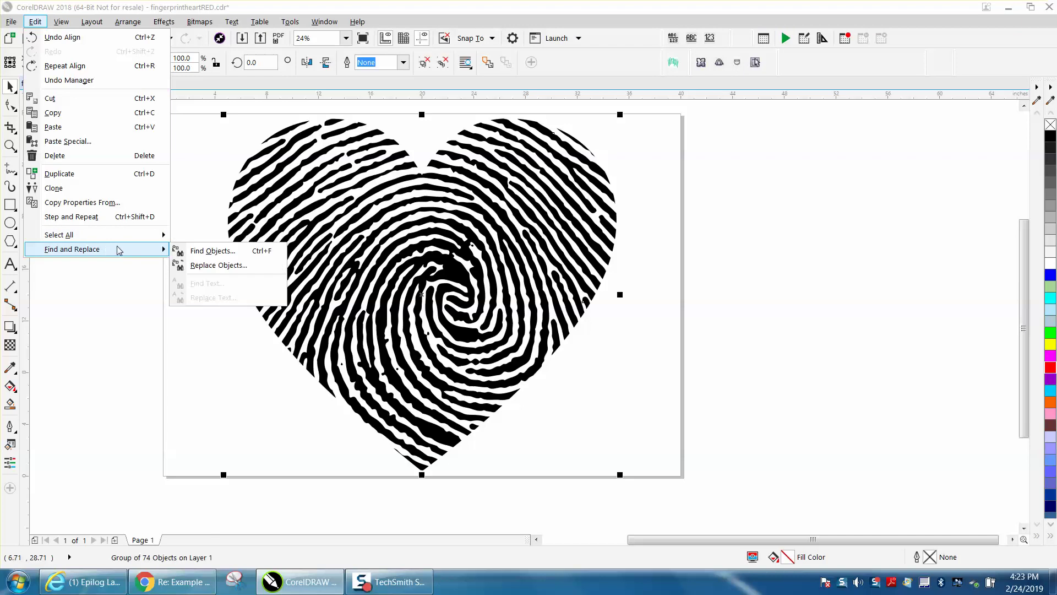
pyautogui.click(199, 266)
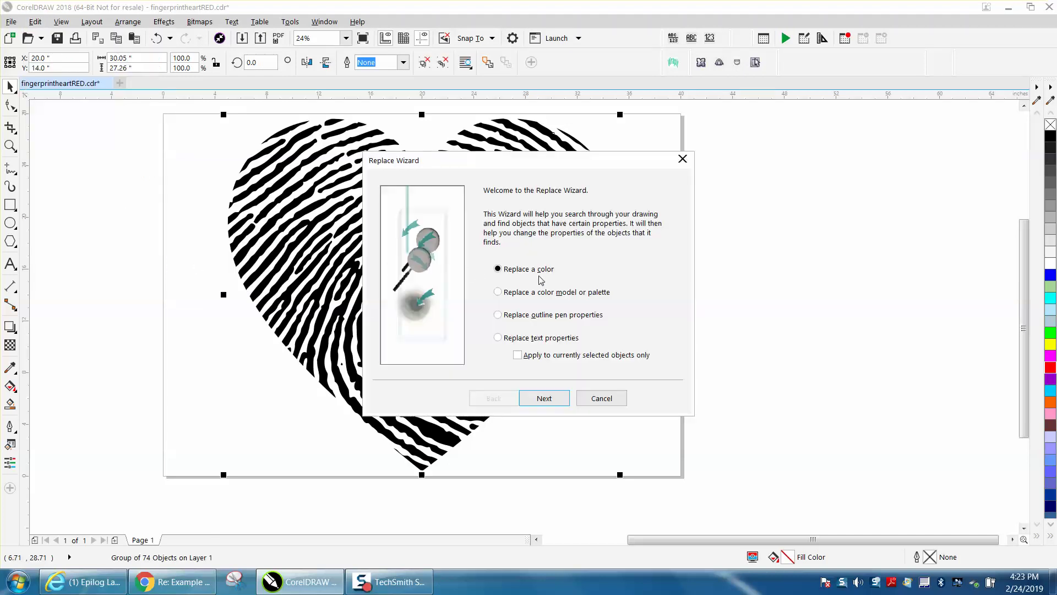
pyautogui.click(546, 398)
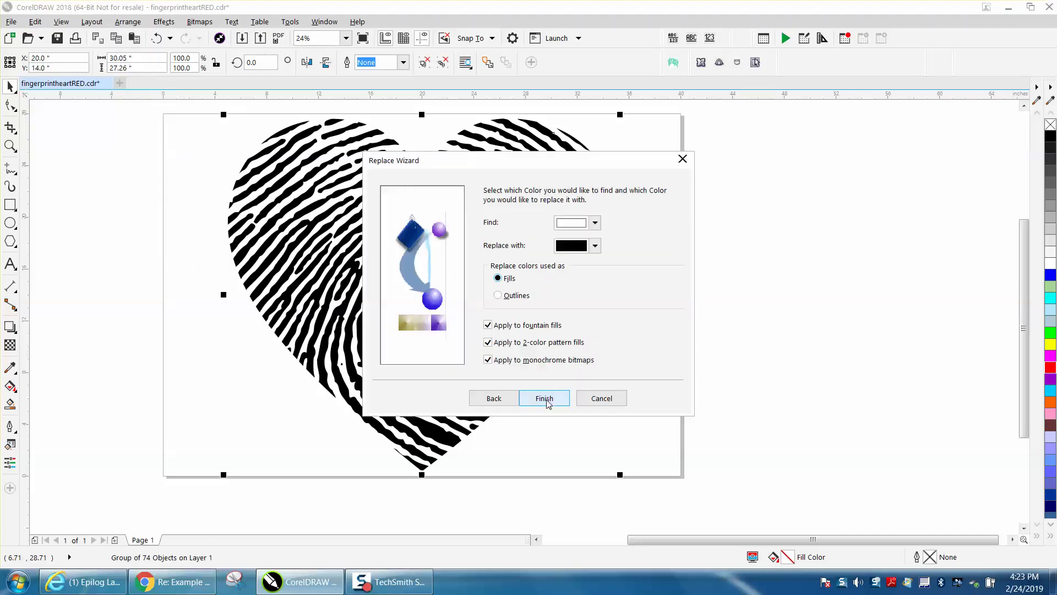
# Set the Find colour to RGB black (#000000) by sampling the fingerprint ridges
pyautogui.click(595, 224)
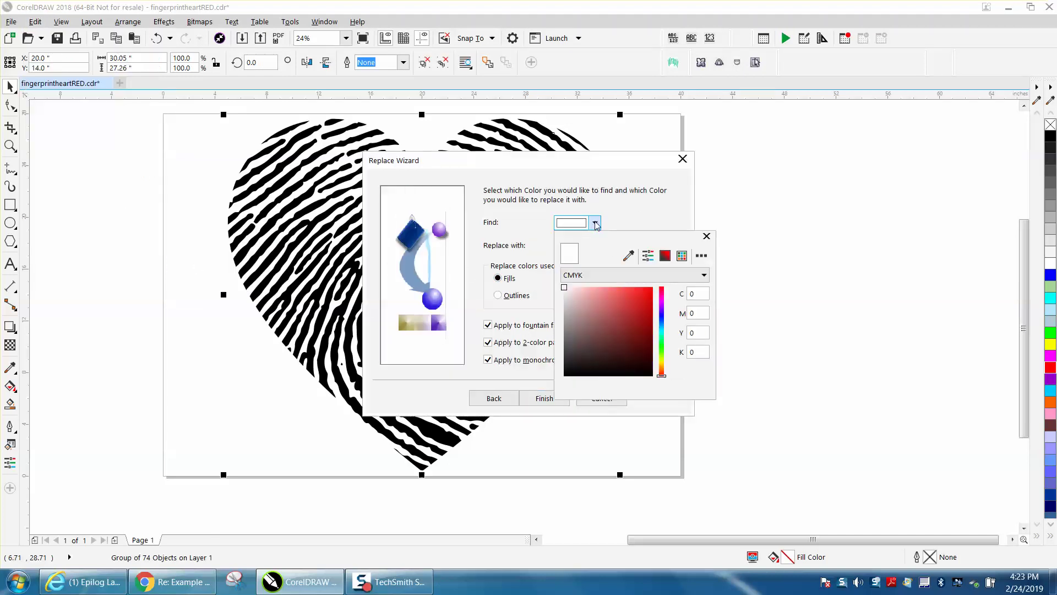
pyautogui.click(705, 276)
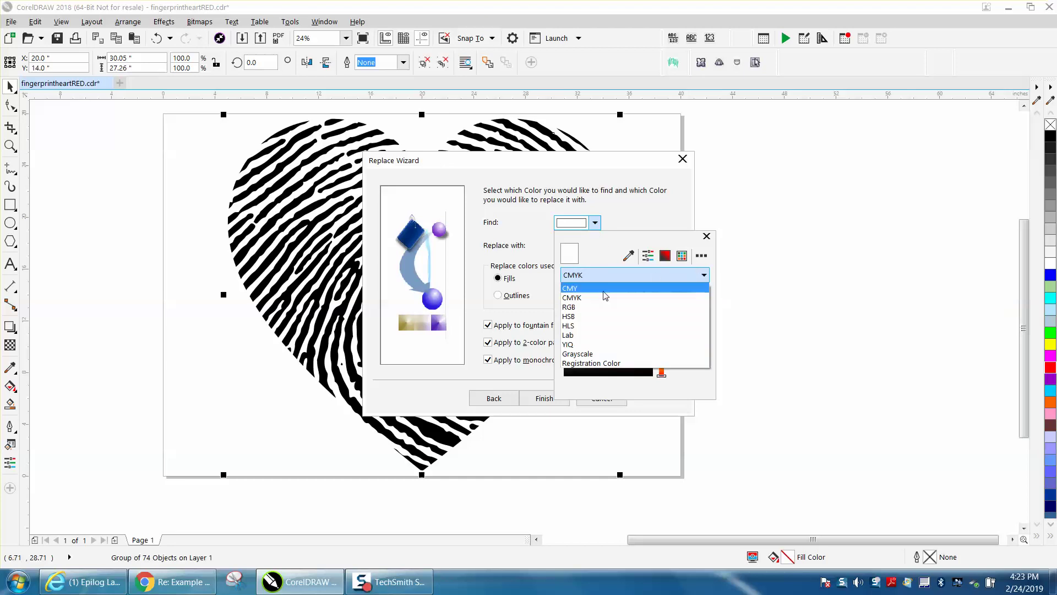
pyautogui.click(580, 309)
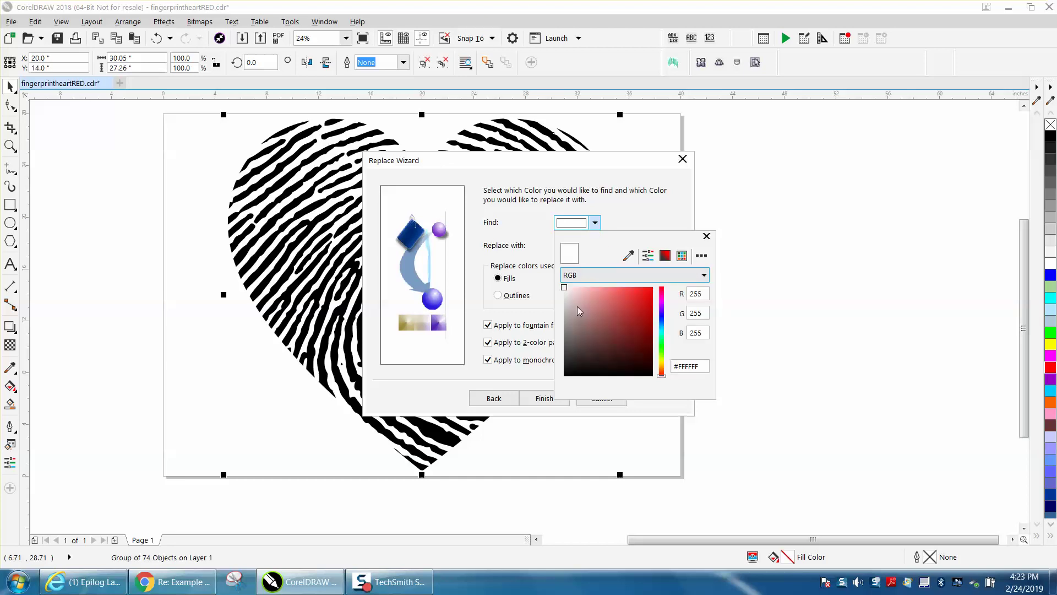
pyautogui.click(629, 257)
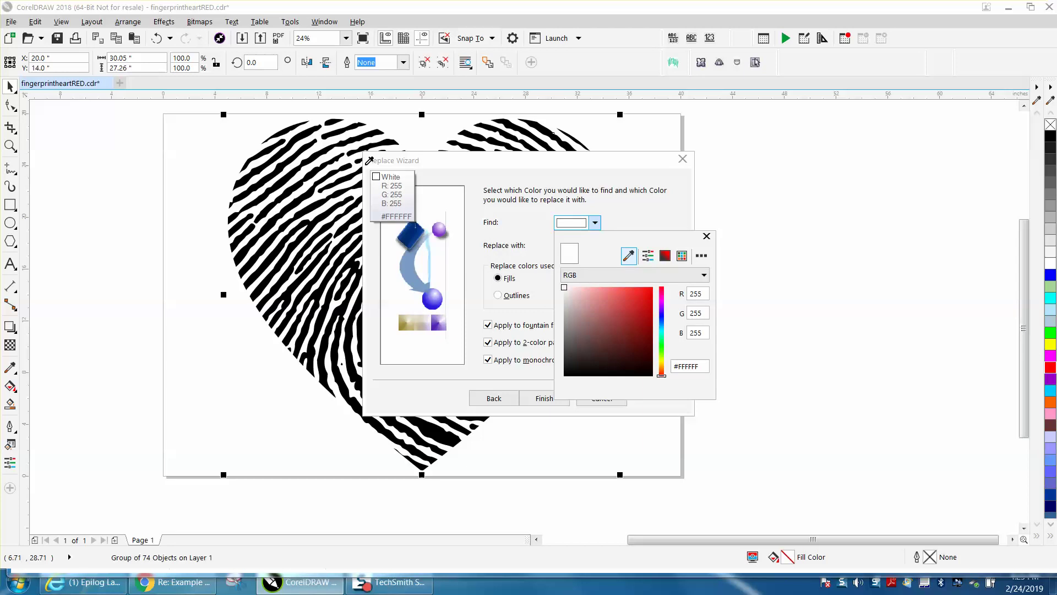
pyautogui.click(368, 132)
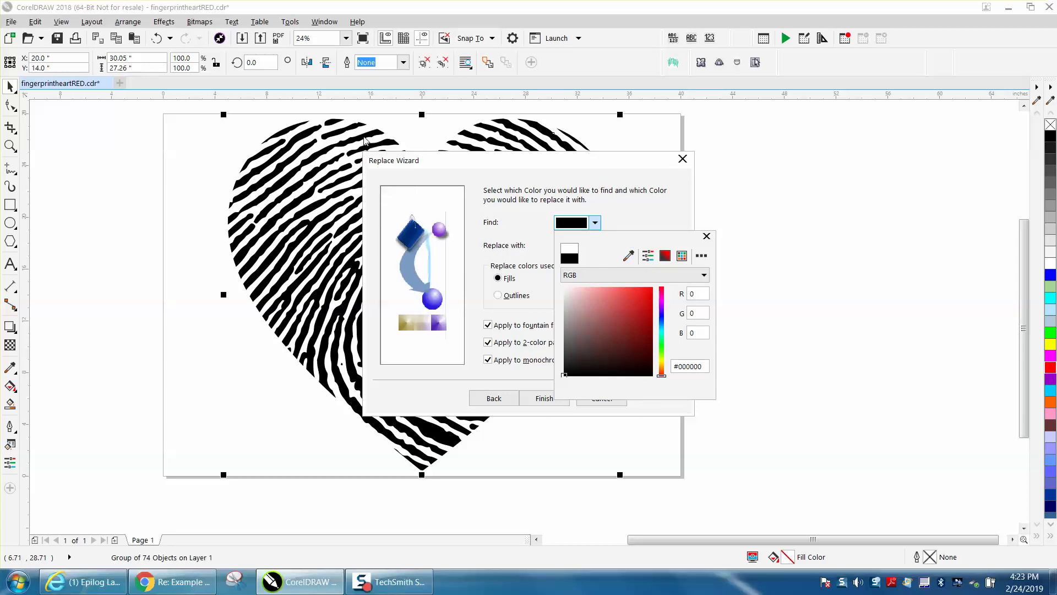
pyautogui.click(707, 236)
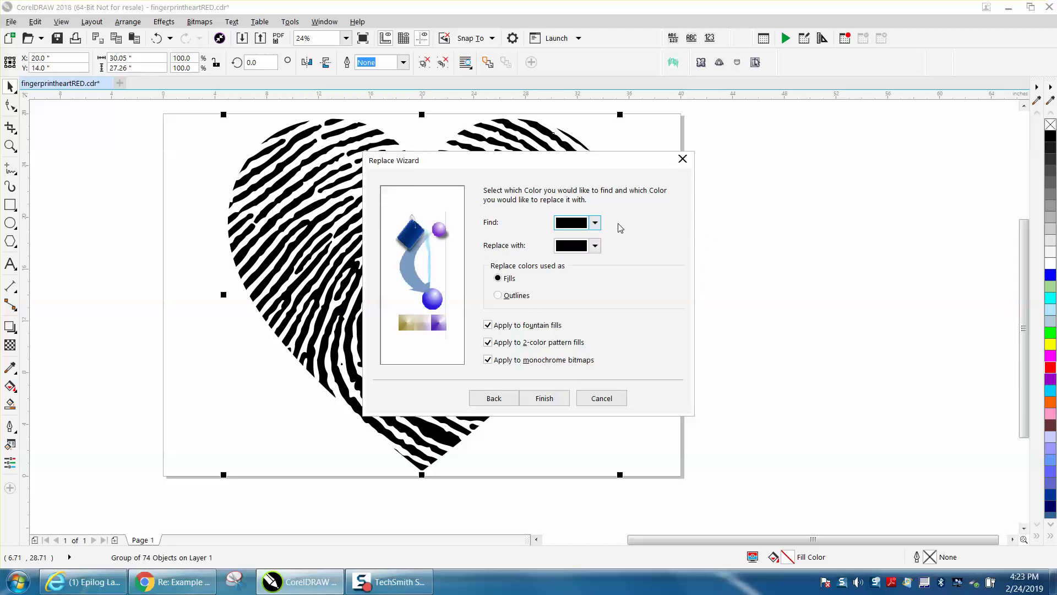
# Set Replace with to RGB red (#FF0000) from the palette, finish the wizard, and Replace All
pyautogui.click(595, 246)
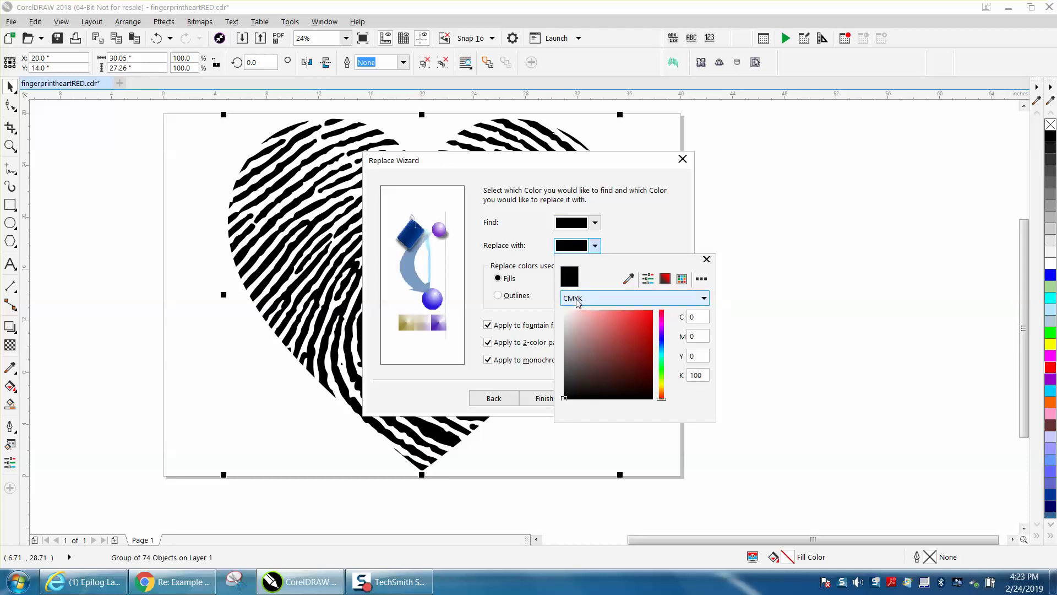
pyautogui.click(655, 299)
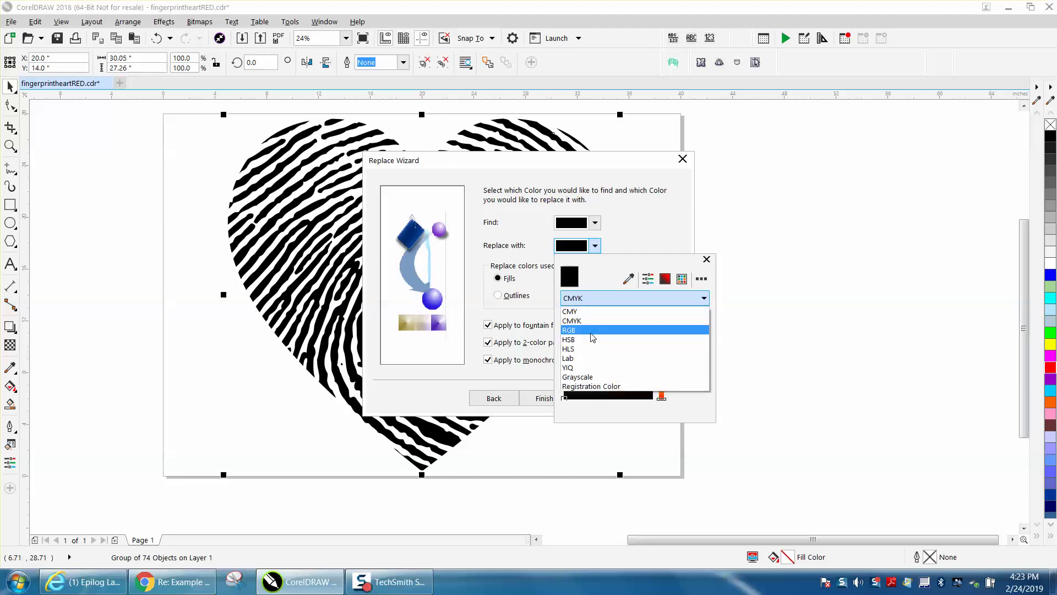
pyautogui.click(586, 332)
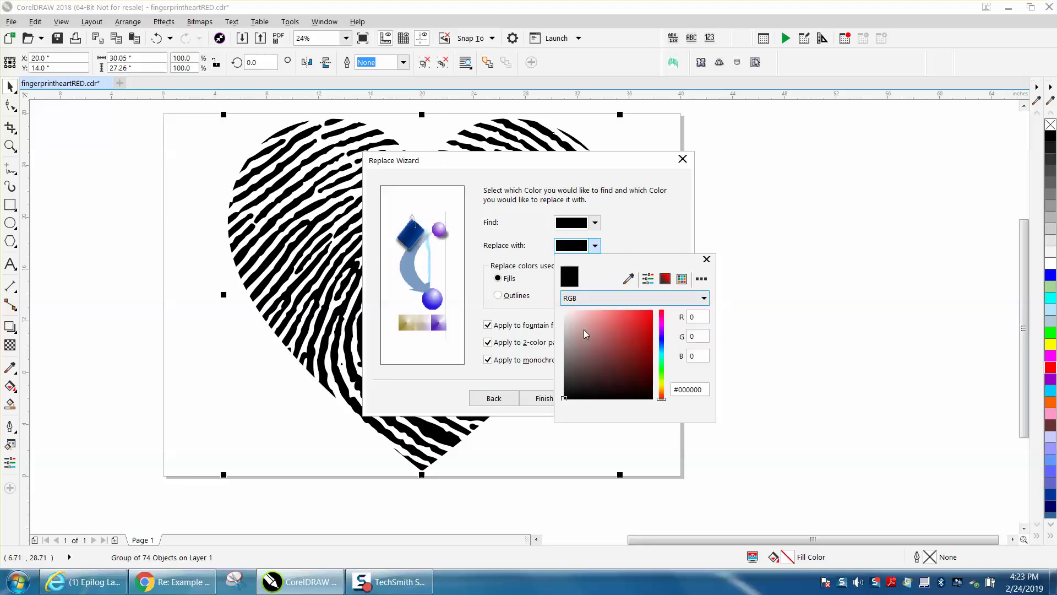
pyautogui.click(631, 280)
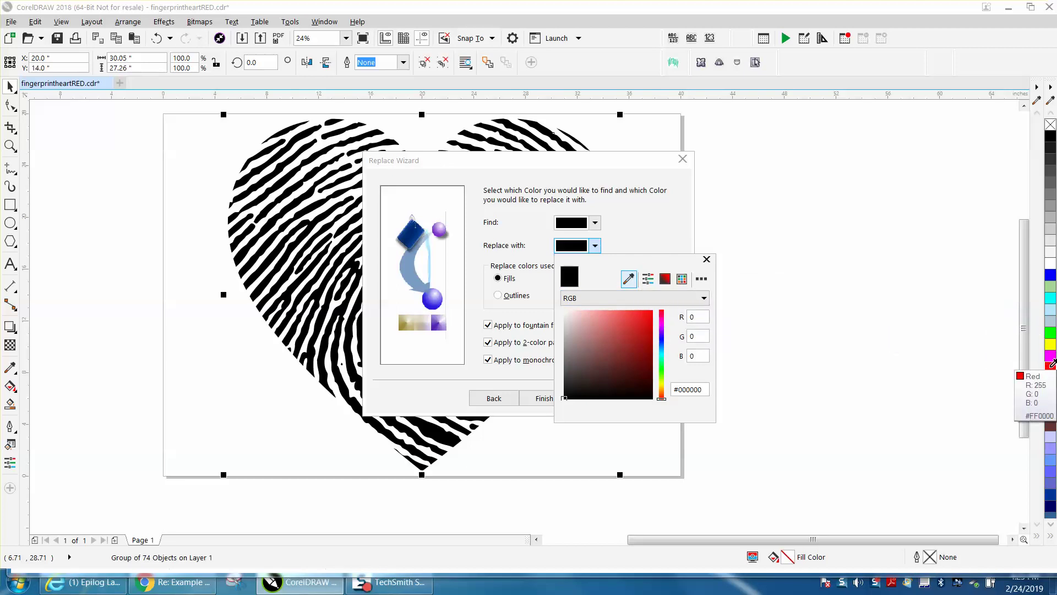
pyautogui.click(1051, 369)
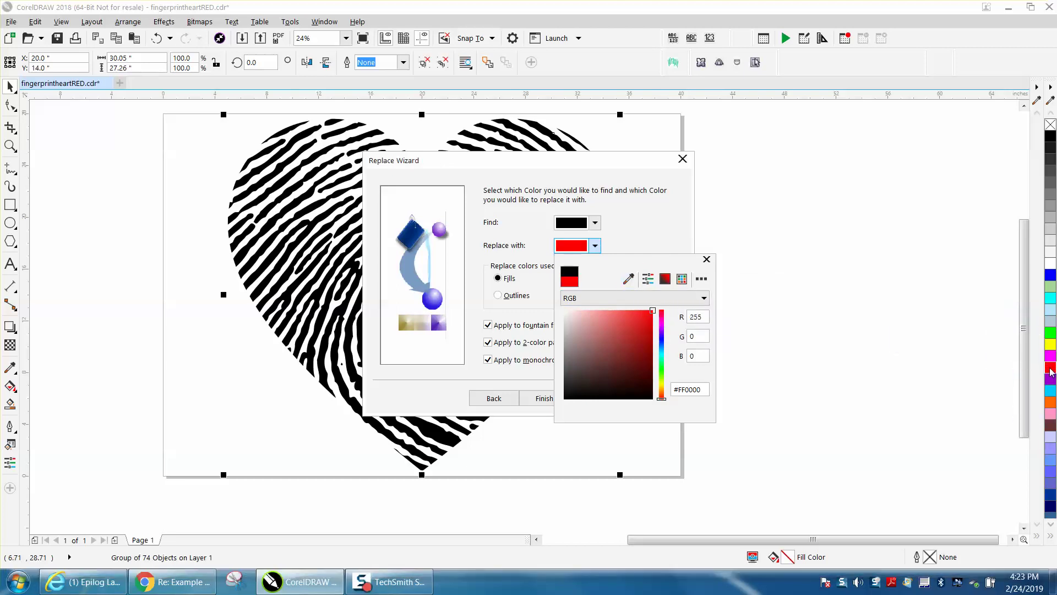
pyautogui.click(706, 259)
pyautogui.click(557, 399)
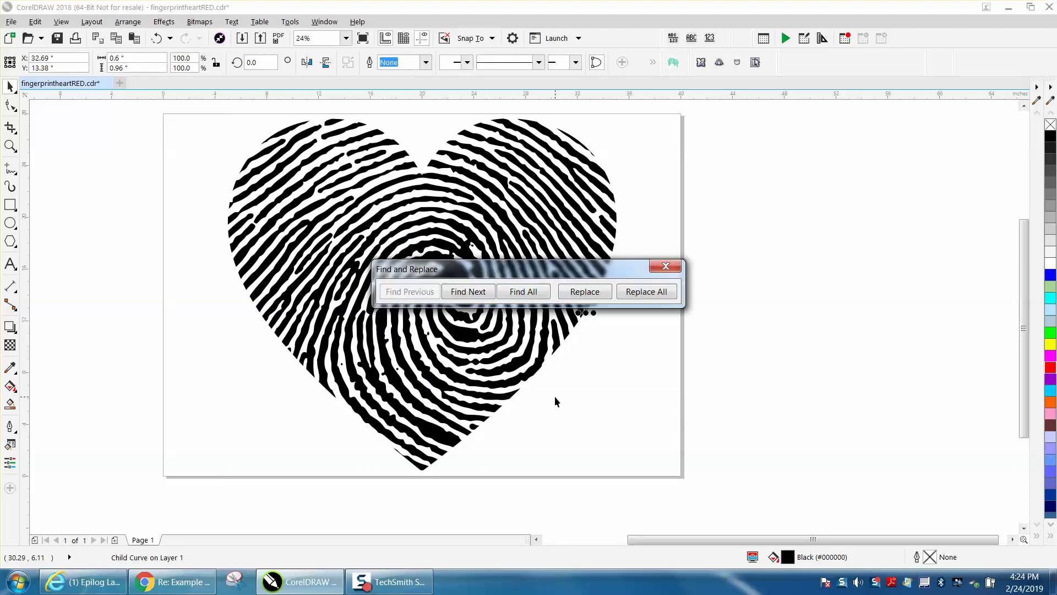
pyautogui.click(643, 293)
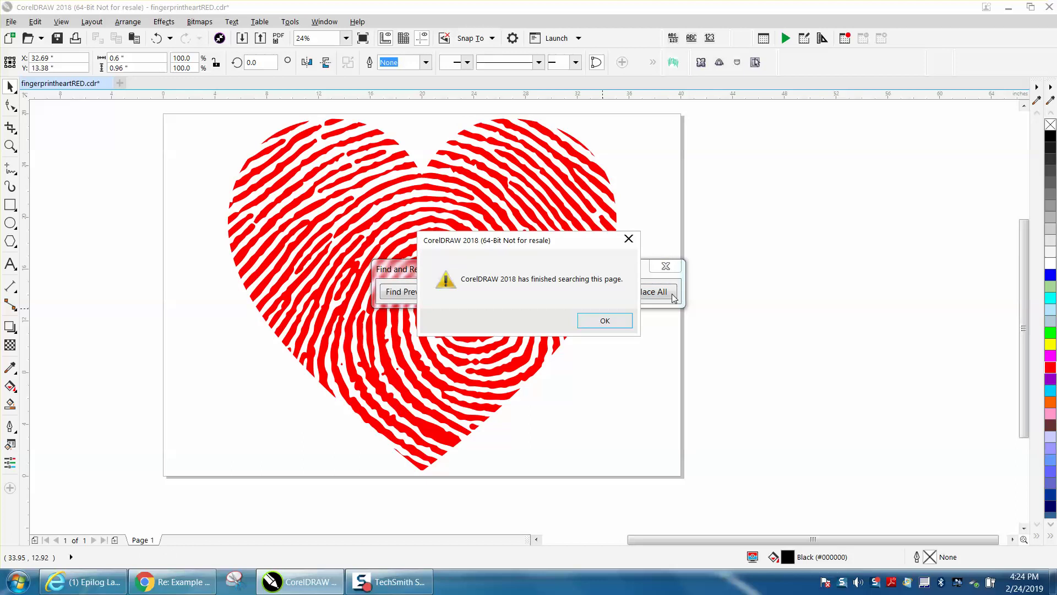
# Dismiss the search message, close the Find and Replace bar, and undo the red recolouring
pyautogui.click(608, 321)
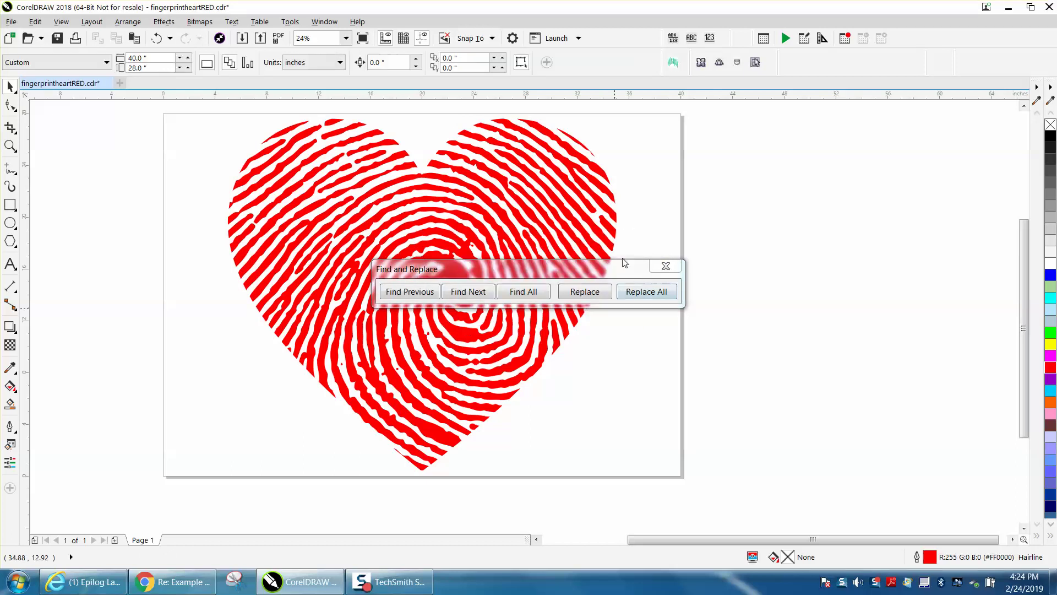
pyautogui.click(667, 266)
pyautogui.click(156, 39)
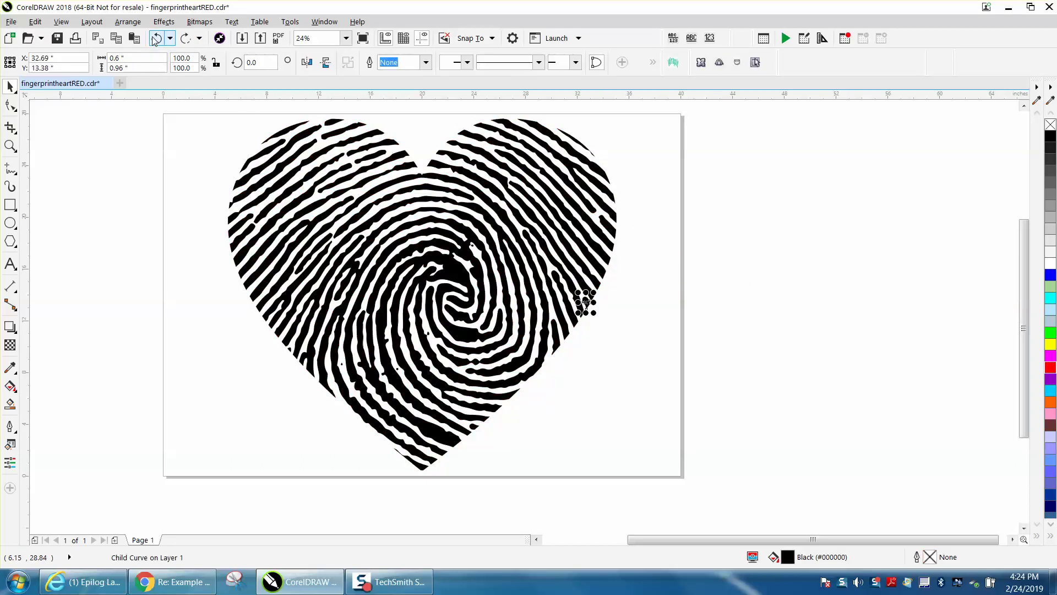
# Ungroup the fingerprint heart into separate ridge curves
pyautogui.click(213, 120)
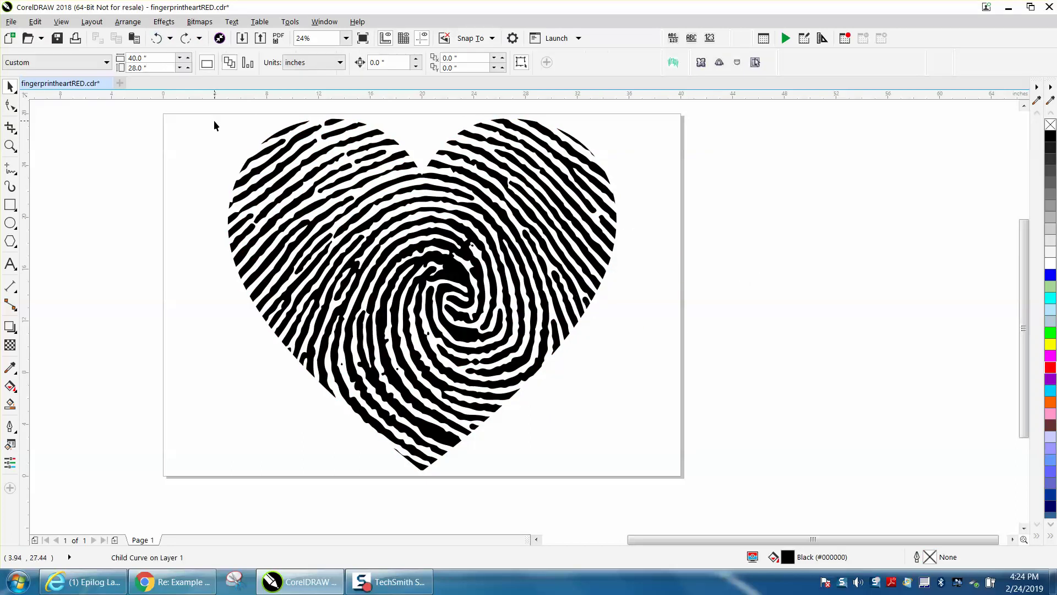
pyautogui.click(282, 131)
pyautogui.click(128, 22)
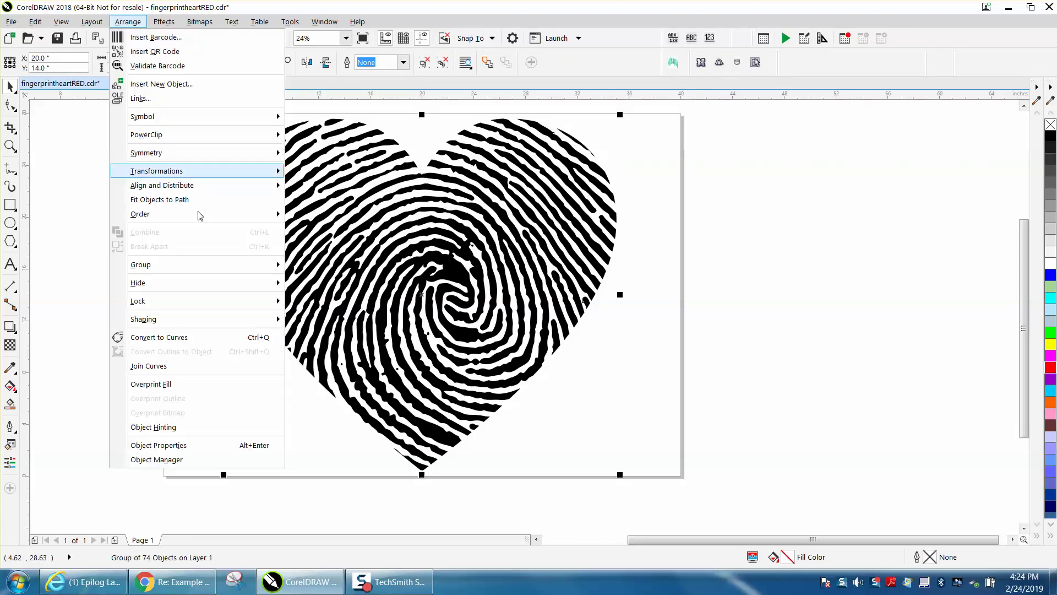
pyautogui.moveTo(275, 265)
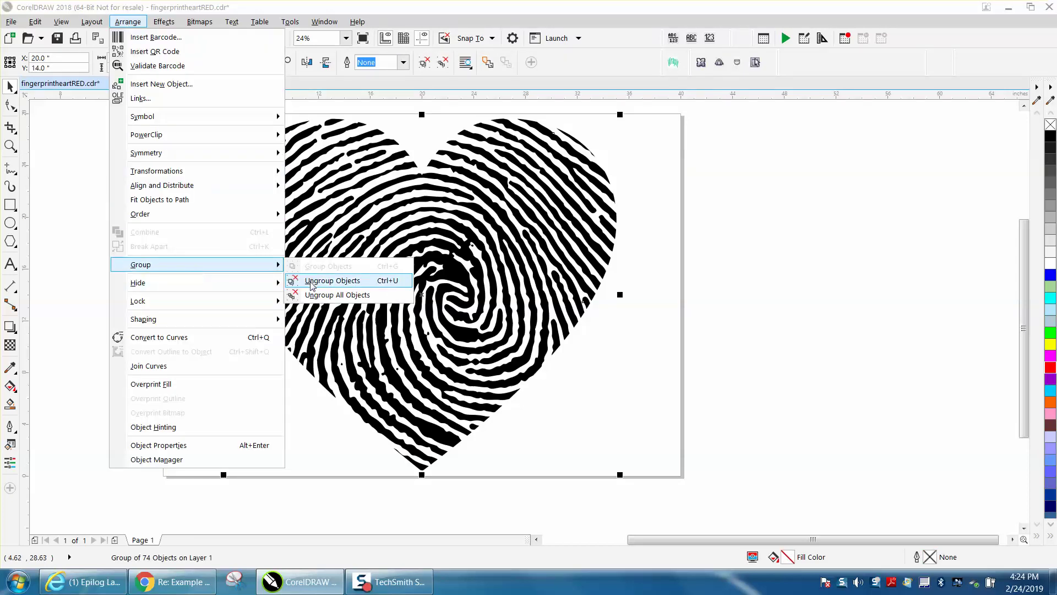
pyautogui.click(309, 277)
# Test red fills on two ridges at the heart's top right, then undo both
pyautogui.click(171, 233)
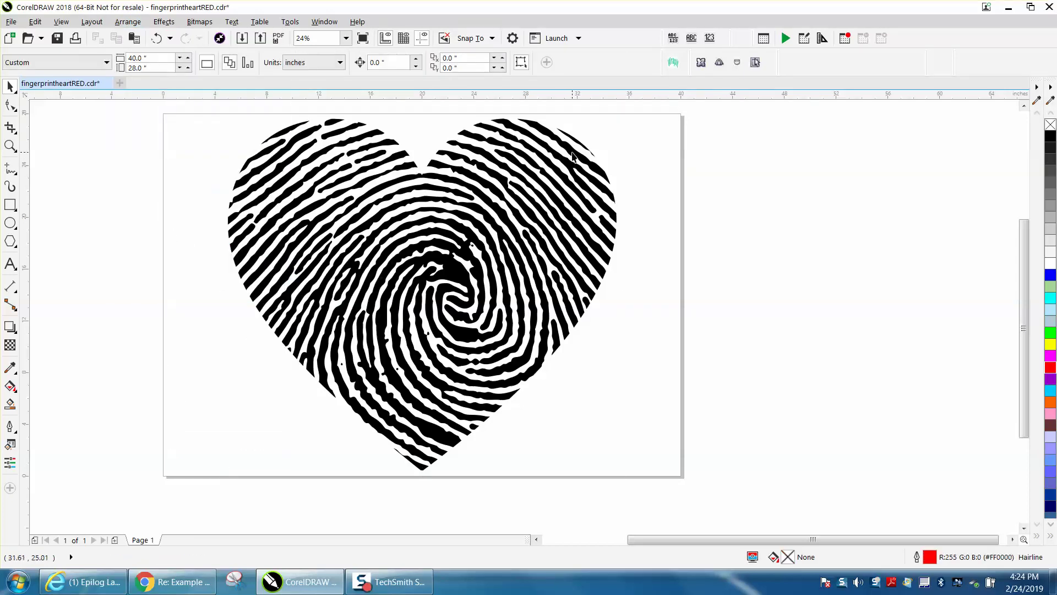
pyautogui.click(573, 155)
pyautogui.click(1051, 368)
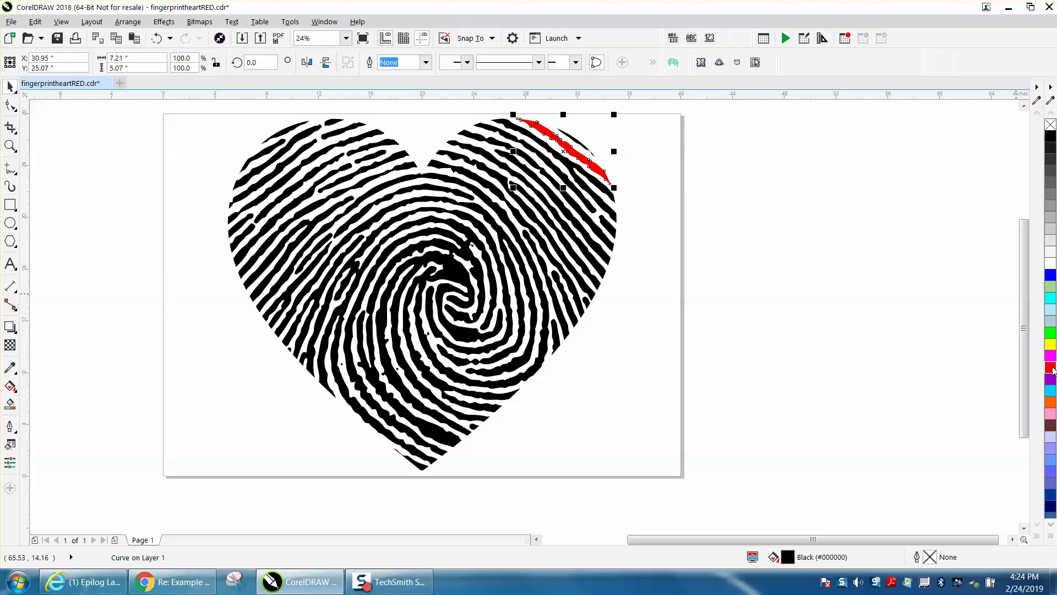
pyautogui.click(571, 167)
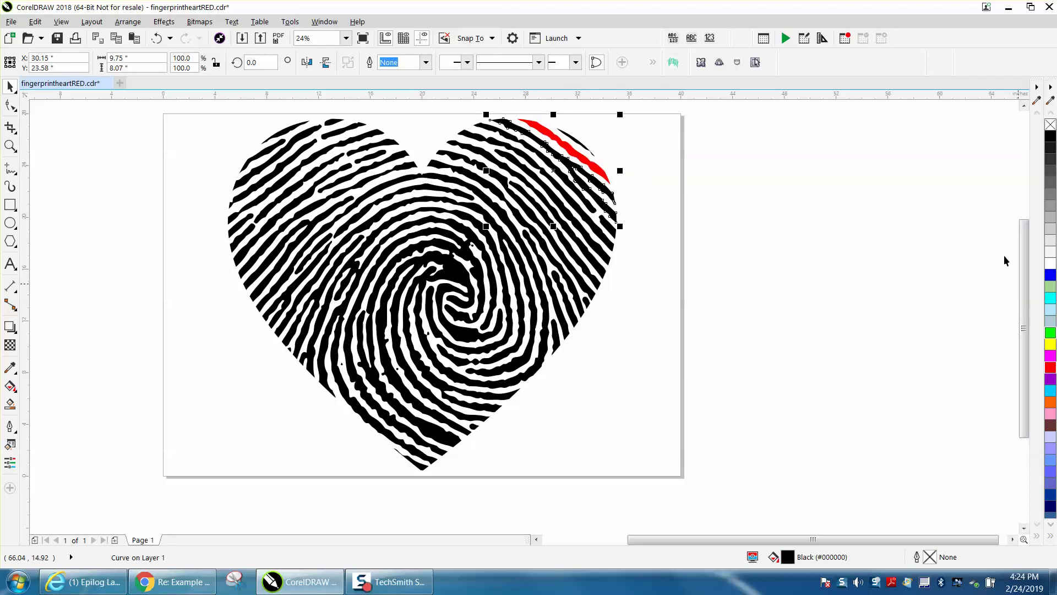
pyautogui.click(1052, 368)
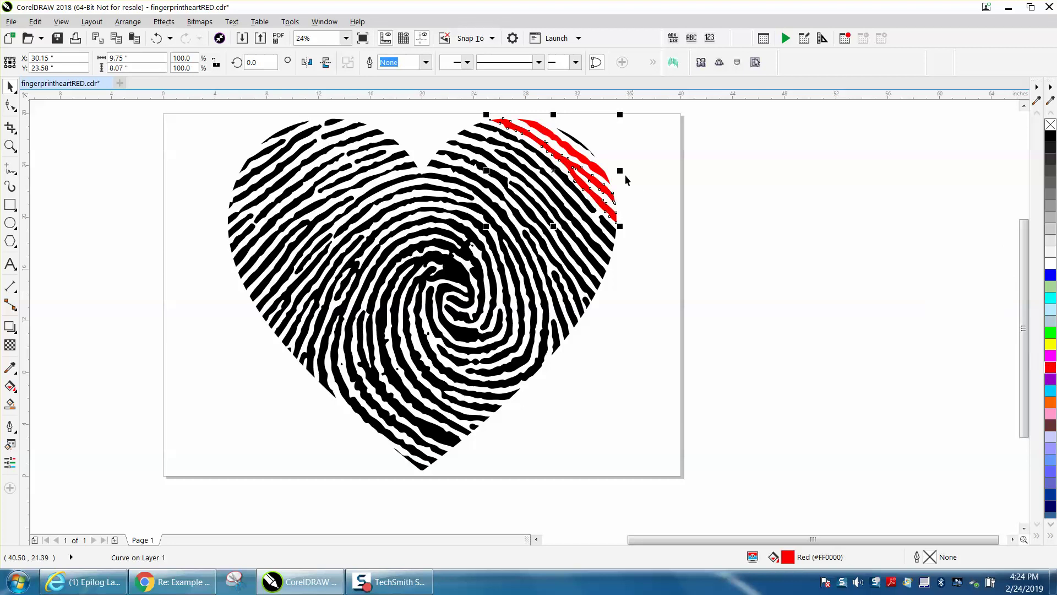
pyautogui.click(157, 37)
pyautogui.click(157, 38)
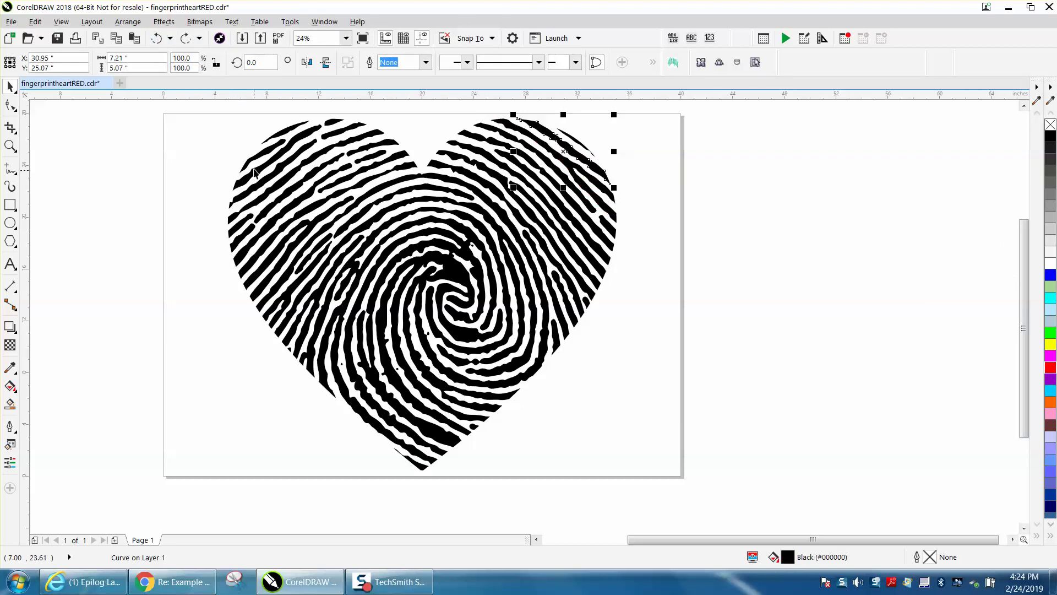
pyautogui.scroll(-1, 223, 143)
# Select all 74 ridge curves, try a red fill, and undo it
pyautogui.moveTo(212, 116); pyautogui.dragTo(503, 292)
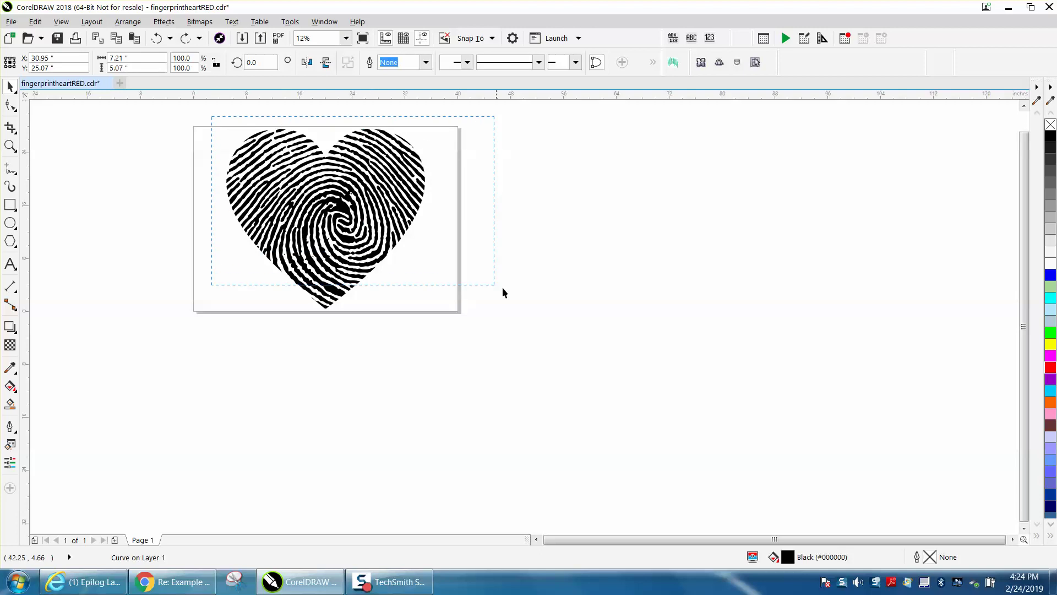
pyautogui.moveTo(549, 352); pyautogui.dragTo(549, 352)
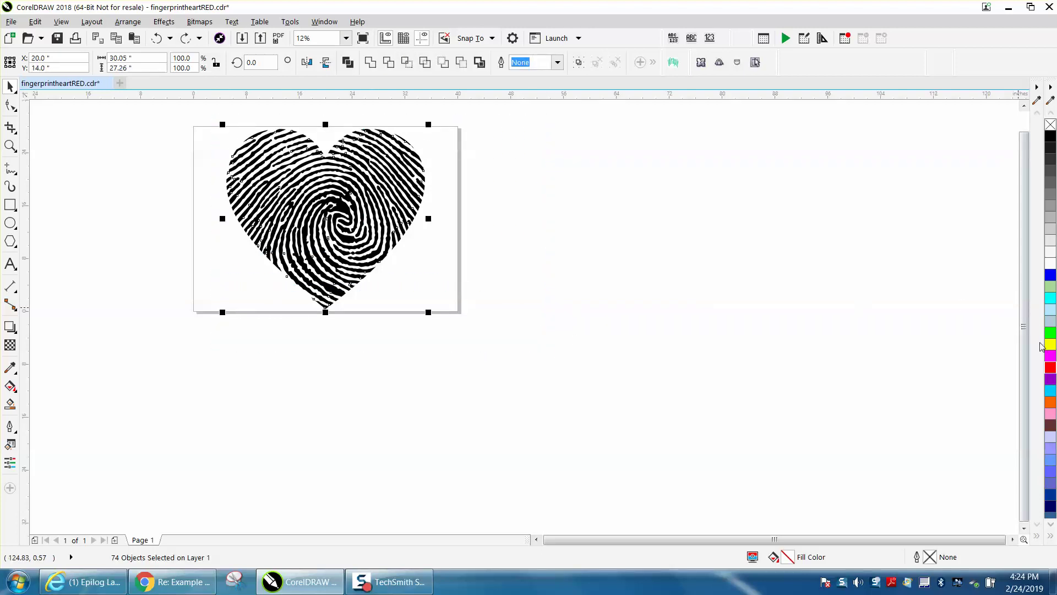
pyautogui.click(1053, 372)
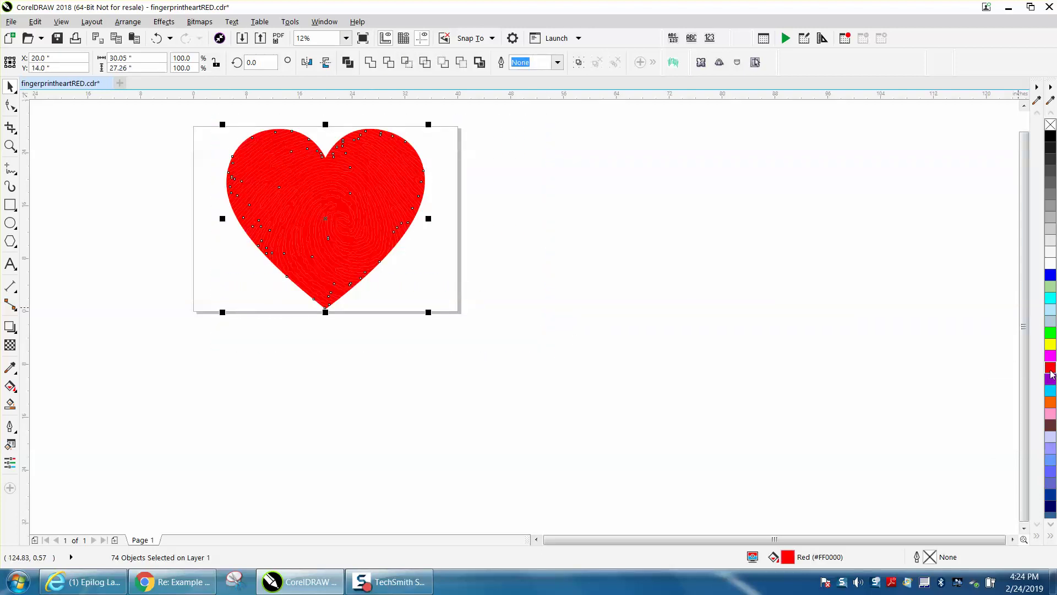
pyautogui.click(157, 39)
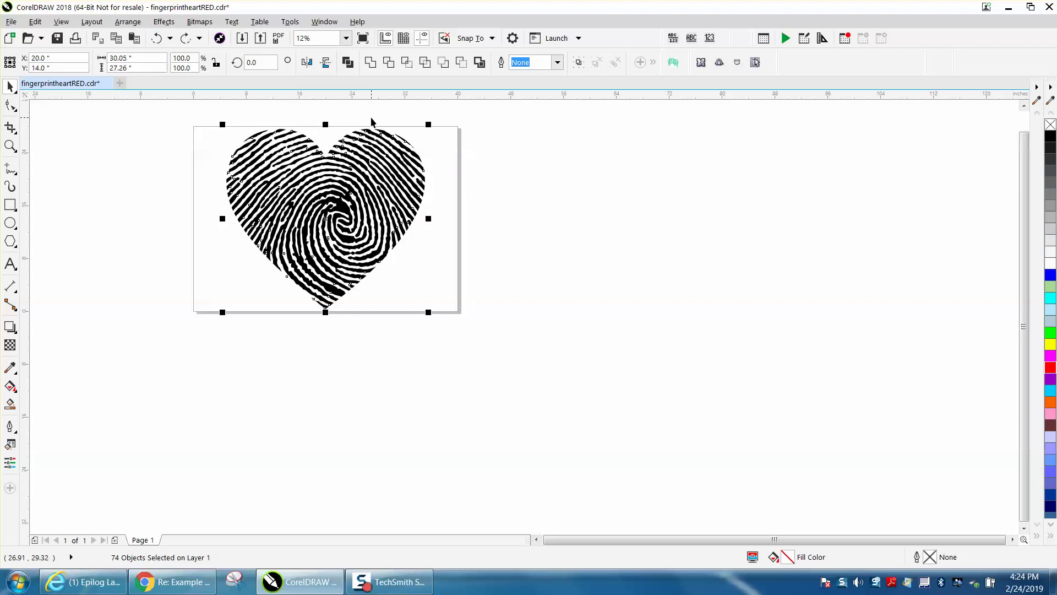
# Step back through the undo history, then redo up to the heart split into 74 curves
pyautogui.click(159, 39)
pyautogui.hotkey('ctrl', 'shift', 'z')
pyautogui.click(171, 39)
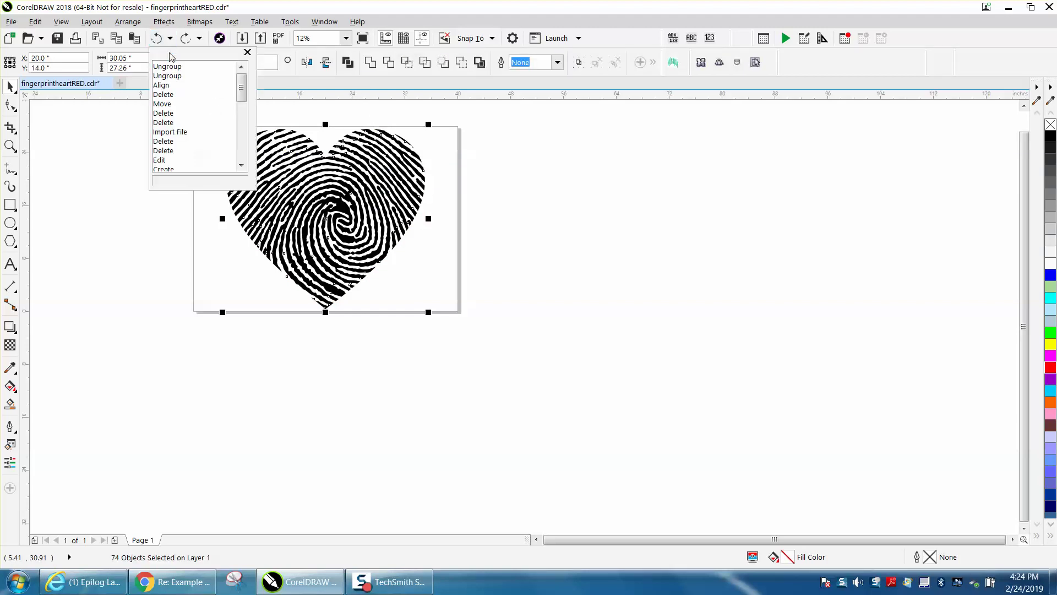
pyautogui.click(165, 85)
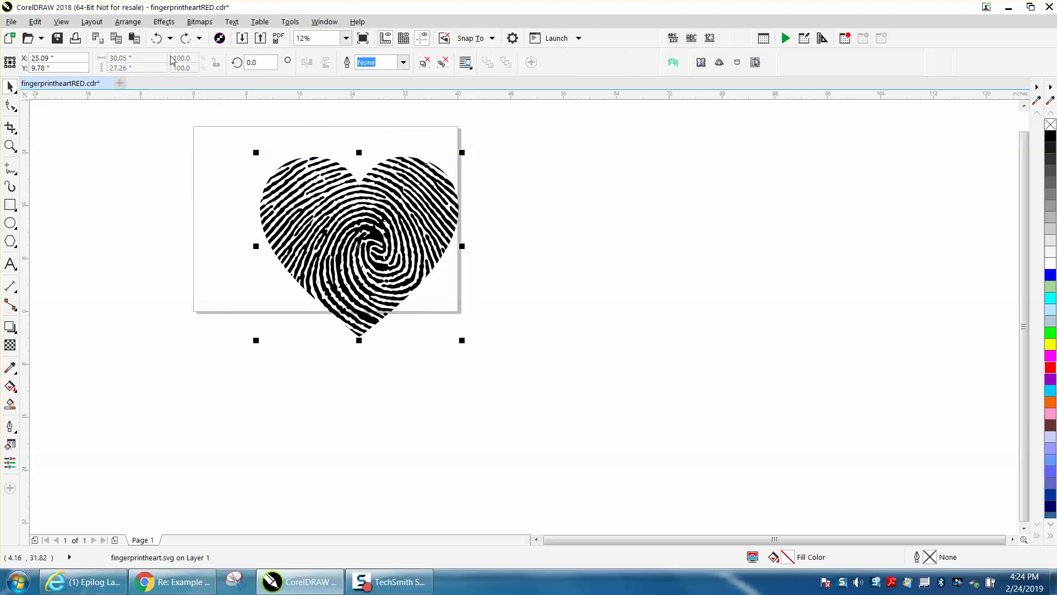
pyautogui.click(186, 39)
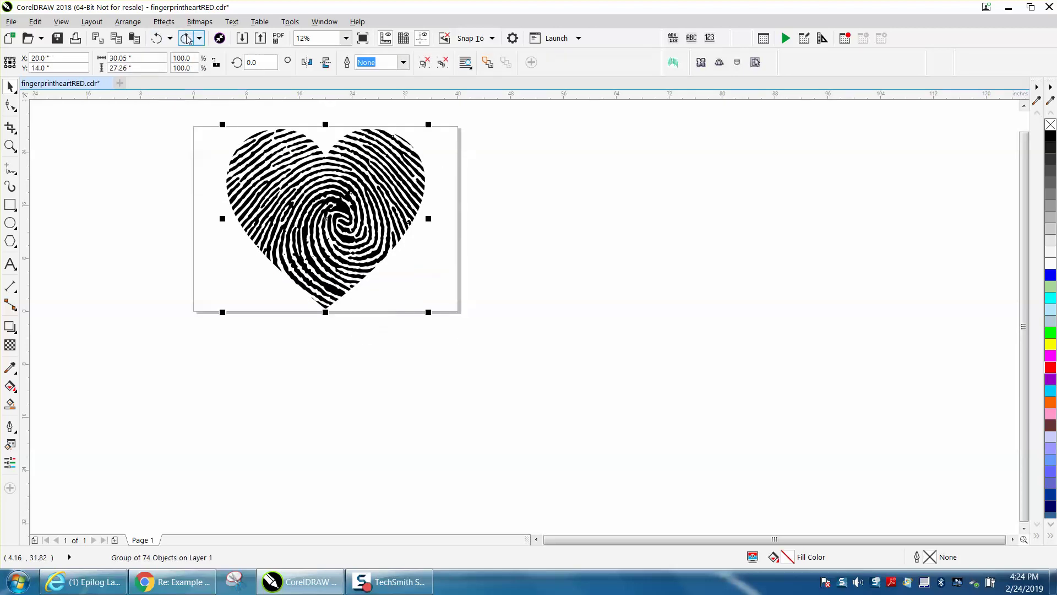
pyautogui.click(187, 39)
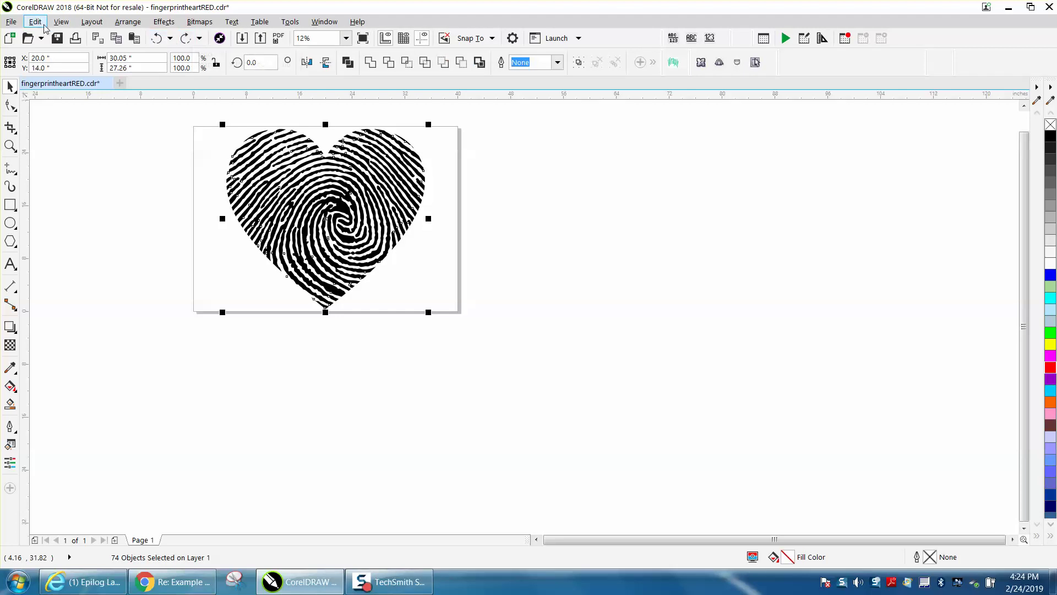
# Marquee-select the 74 objects and group them, then undo a trial red fill
pyautogui.click(207, 107)
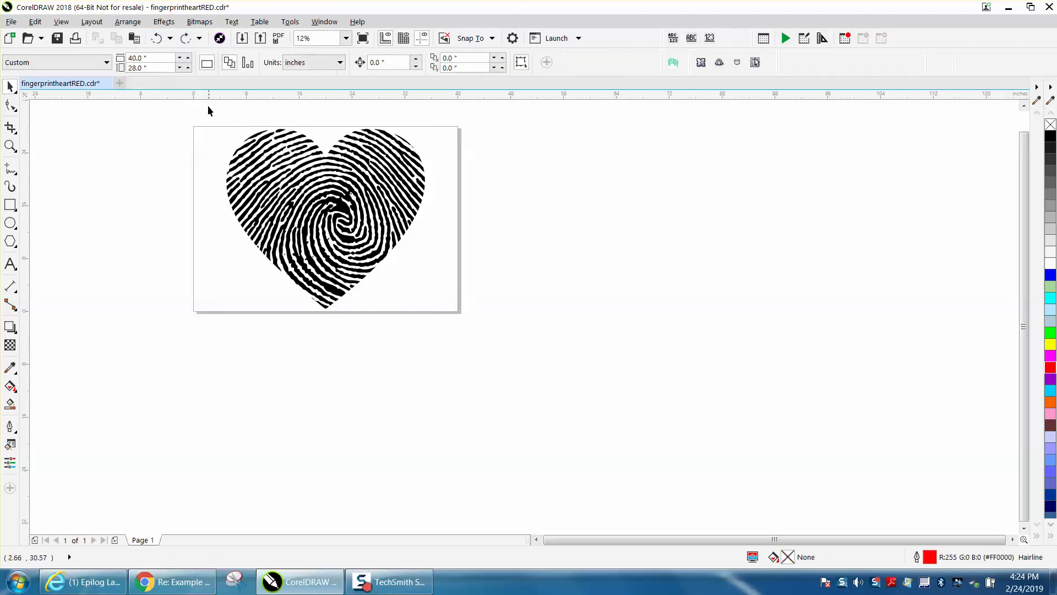
pyautogui.moveTo(209, 120); pyautogui.dragTo(526, 333)
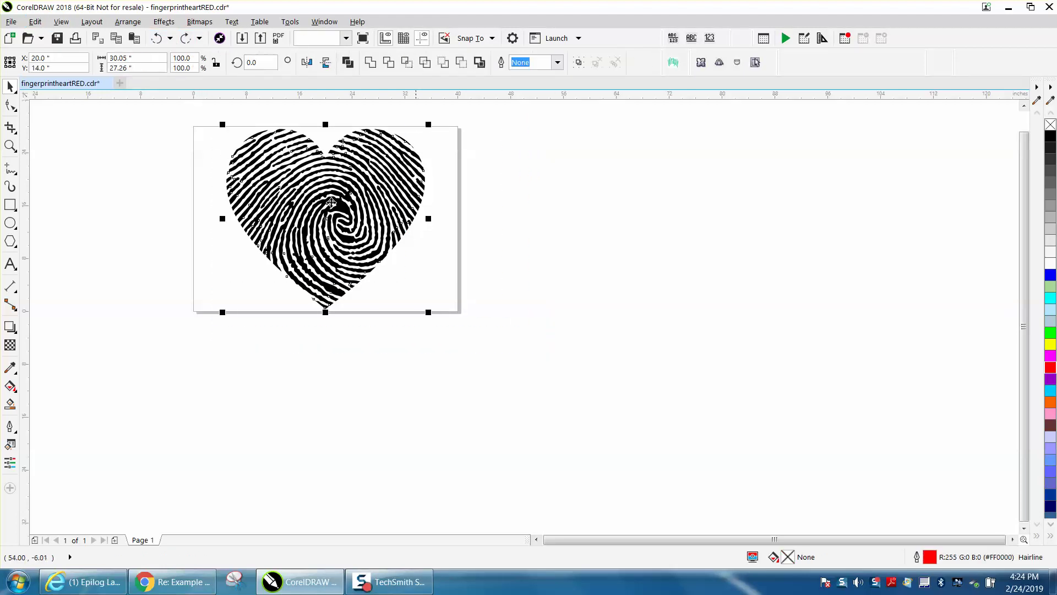
pyautogui.click(127, 21)
pyautogui.moveTo(156, 270)
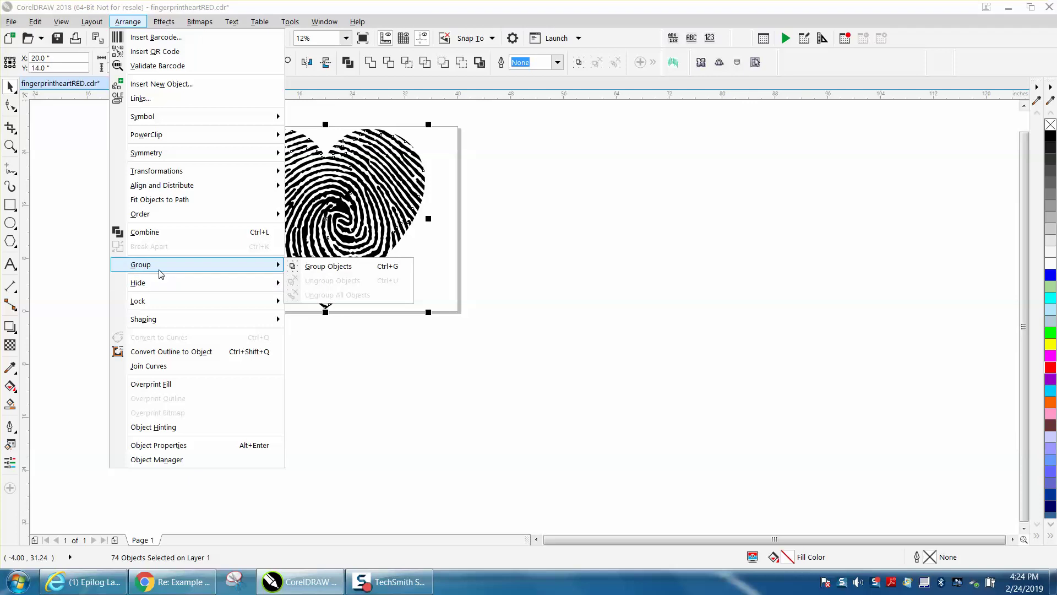
pyautogui.click(325, 266)
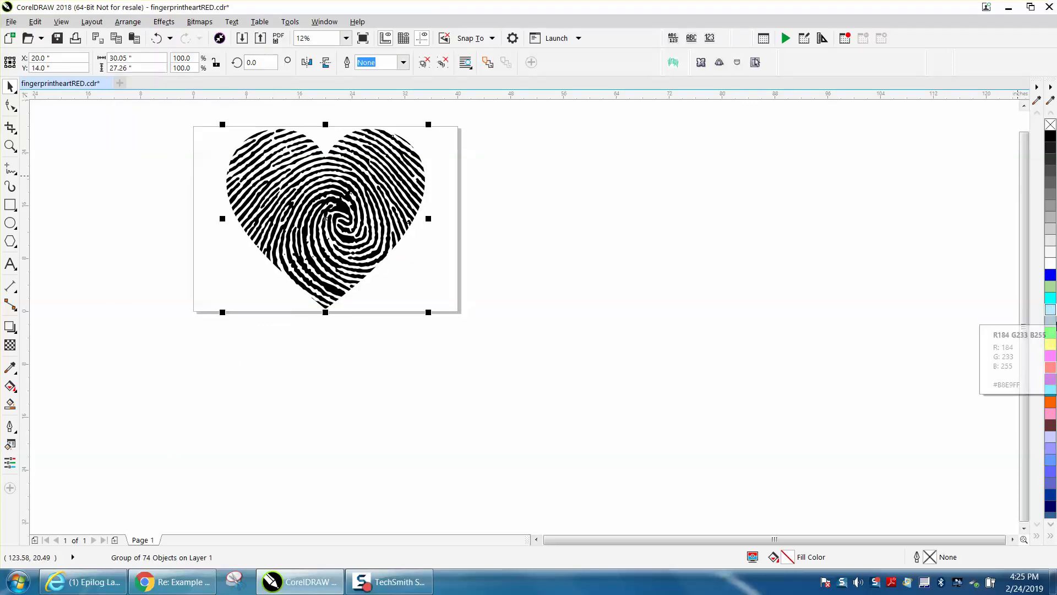
pyautogui.click(1051, 367)
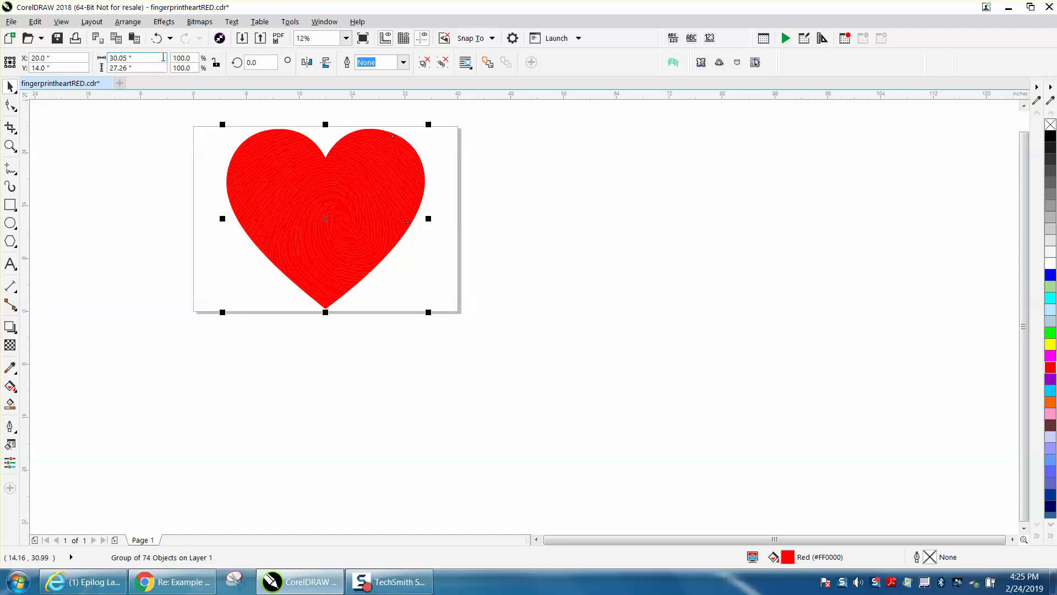
pyautogui.click(157, 38)
# Open the Replace Objects wizard and choose to replace a colour
pyautogui.click(35, 21)
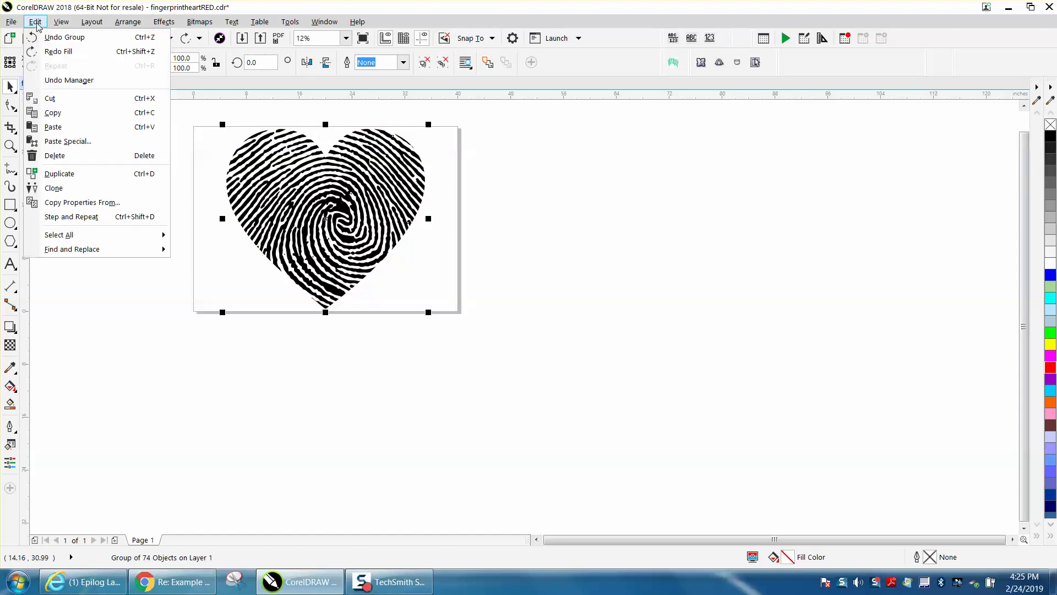
pyautogui.moveTo(93, 253)
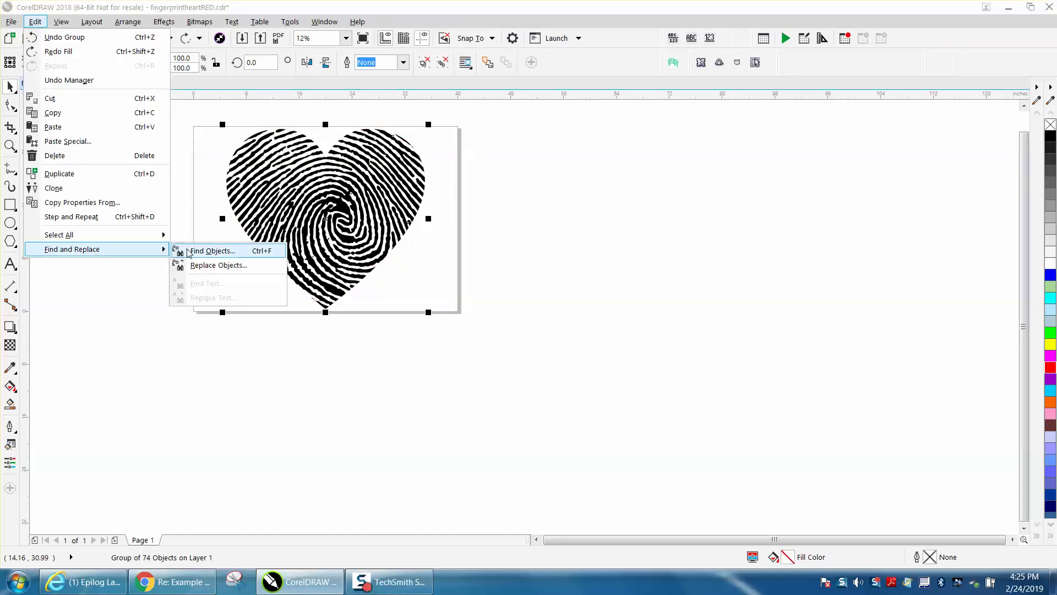
pyautogui.click(210, 265)
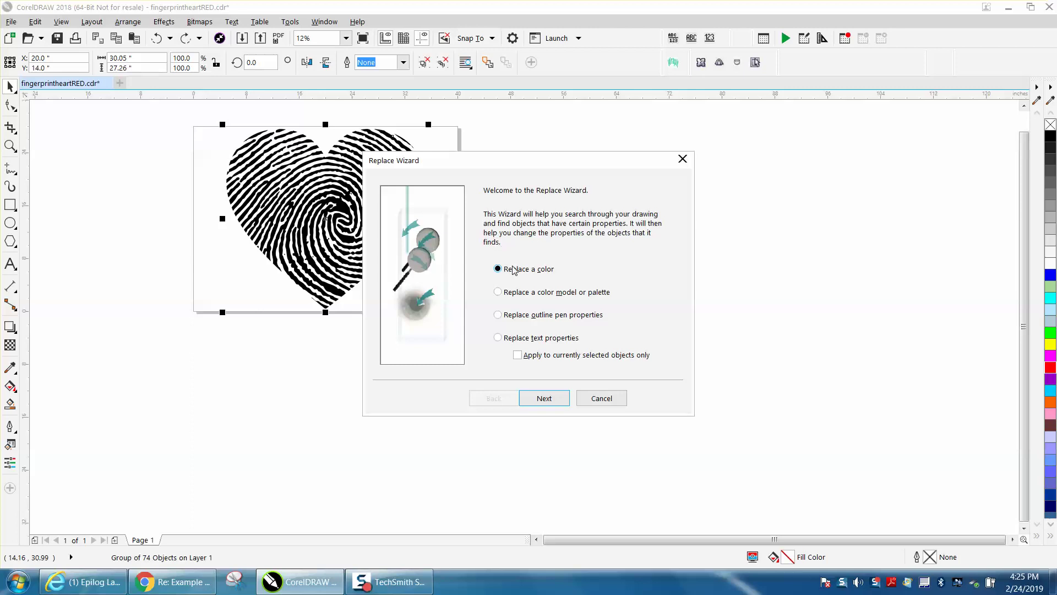
pyautogui.click(545, 399)
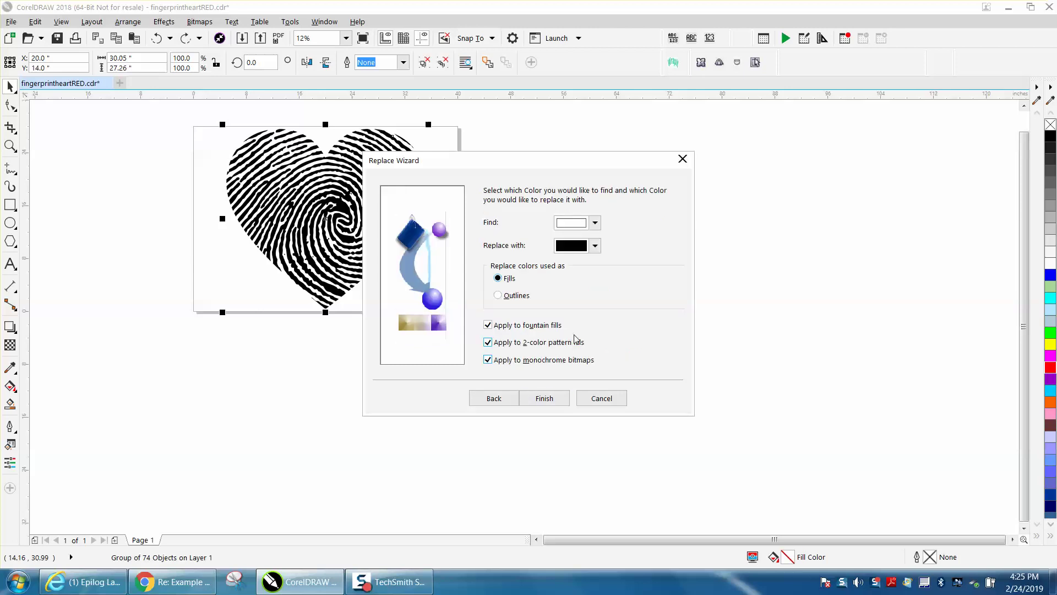
# Sample black from the fingerprint heart as the Find colour
pyautogui.click(596, 224)
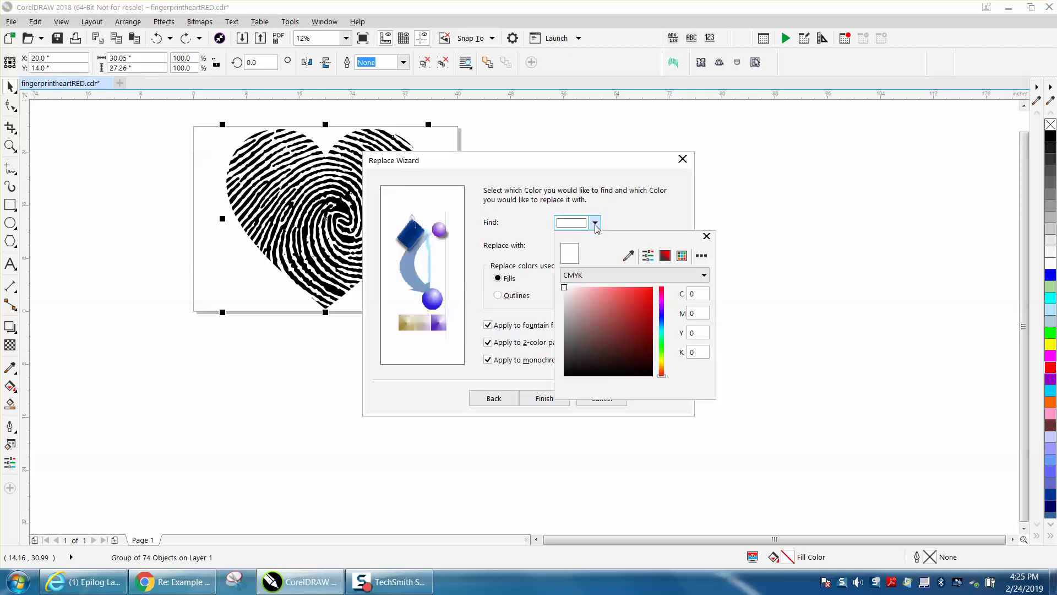
pyautogui.click(628, 258)
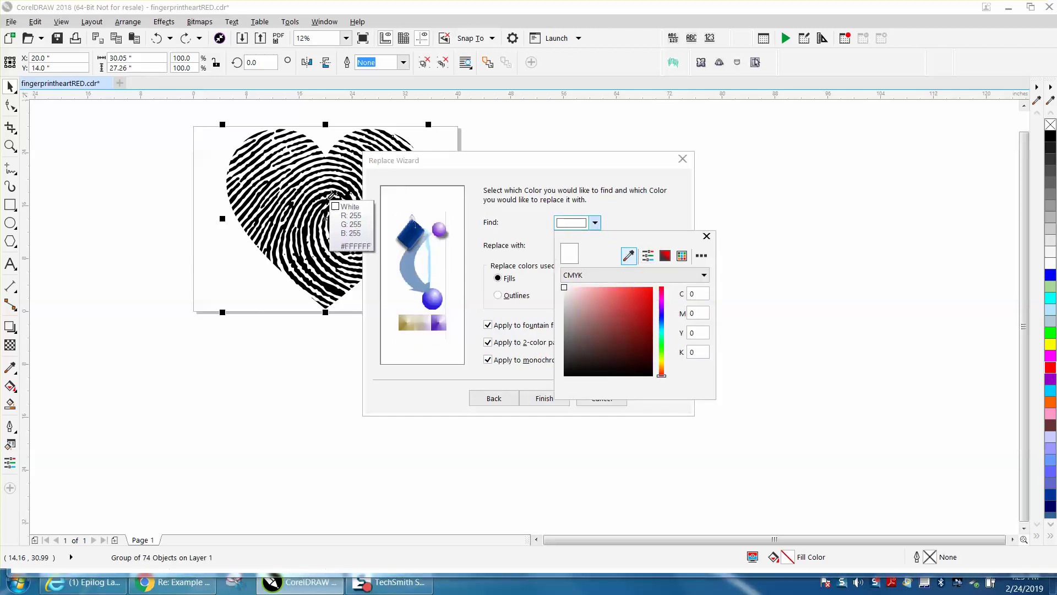
pyautogui.click(335, 201)
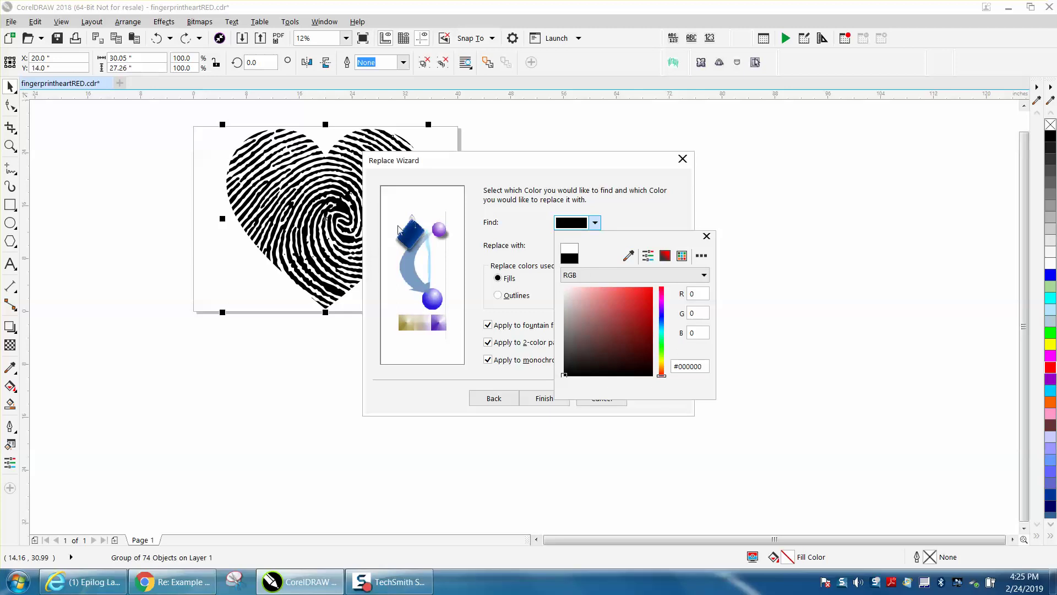
pyautogui.click(707, 237)
# Sample red from the palette as the replacement colour and finish the wizard
pyautogui.click(595, 246)
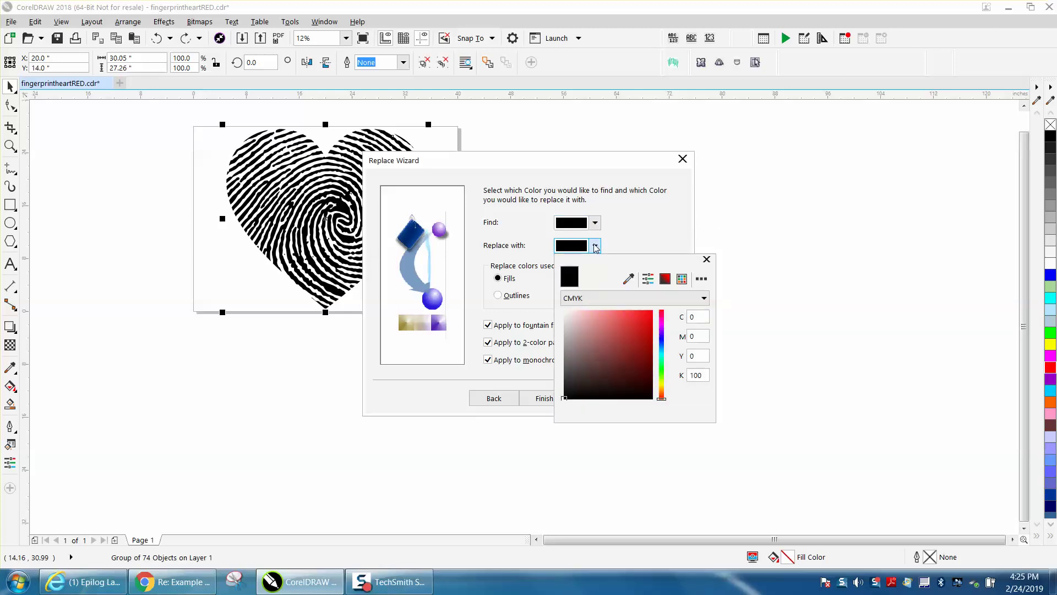
pyautogui.click(629, 279)
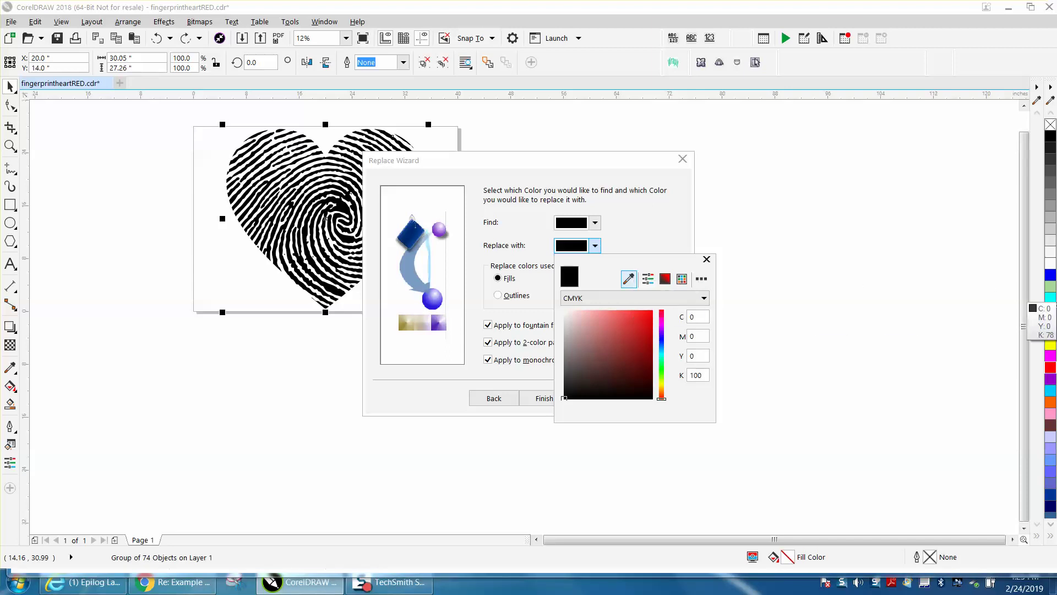
pyautogui.click(1052, 370)
pyautogui.click(707, 260)
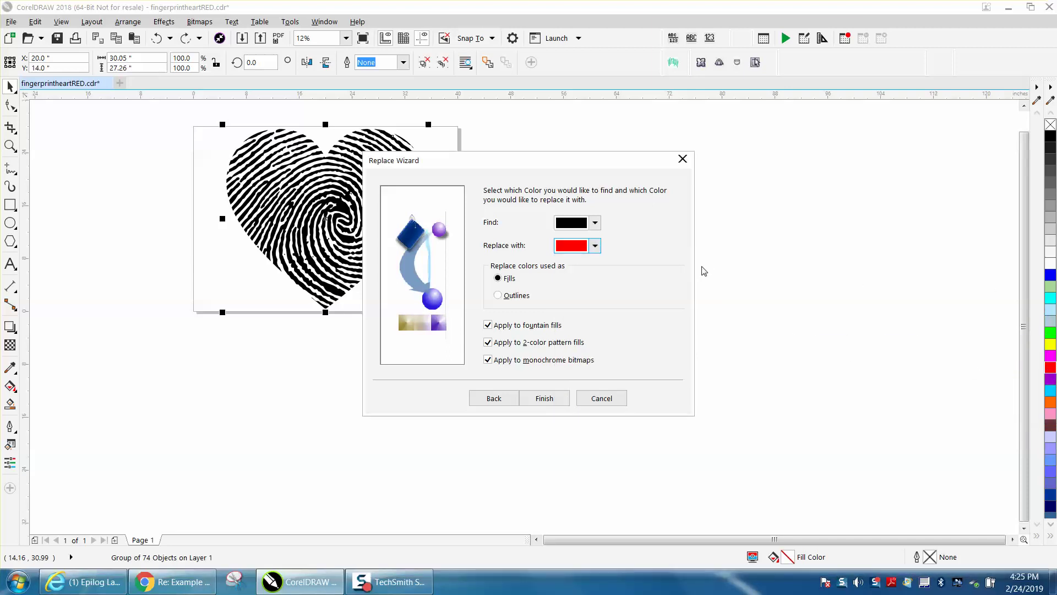
pyautogui.click(544, 398)
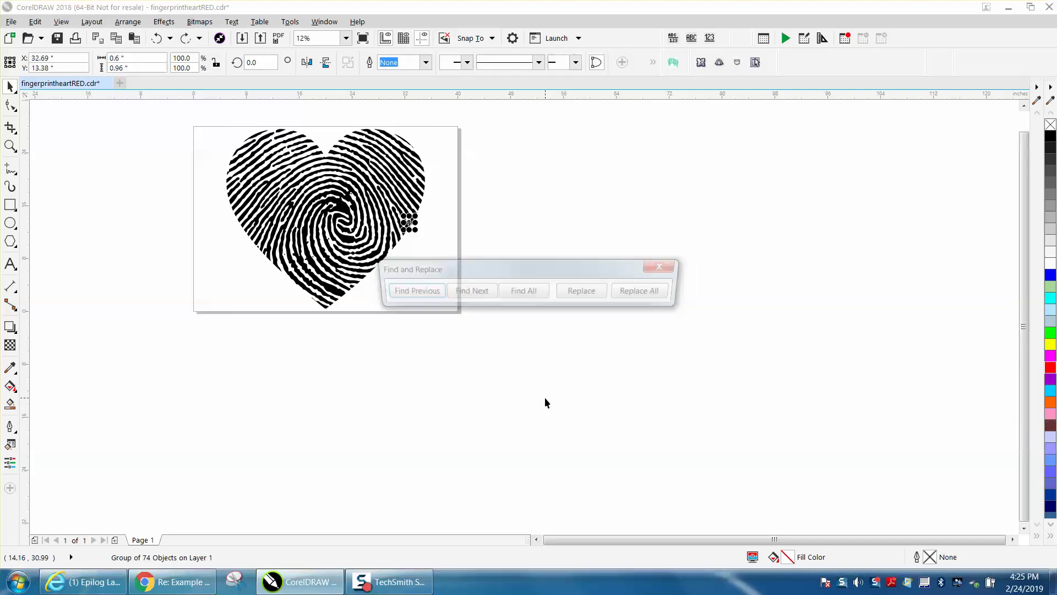
# Replace all black fills with red, acknowledge the message, and close the Find and Replace bar
pyautogui.click(663, 296)
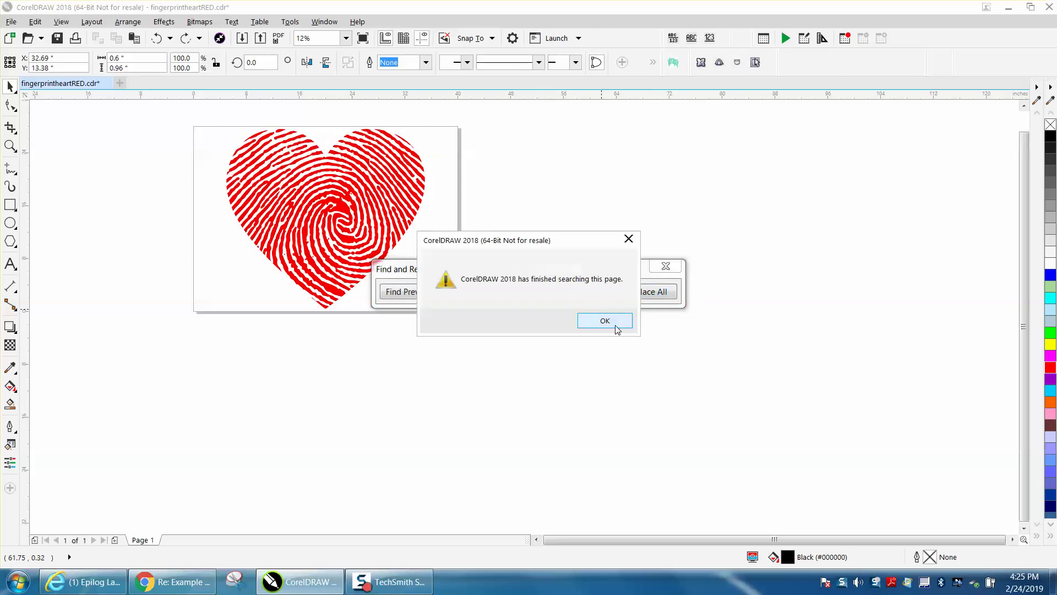
pyautogui.click(616, 325)
pyautogui.click(666, 267)
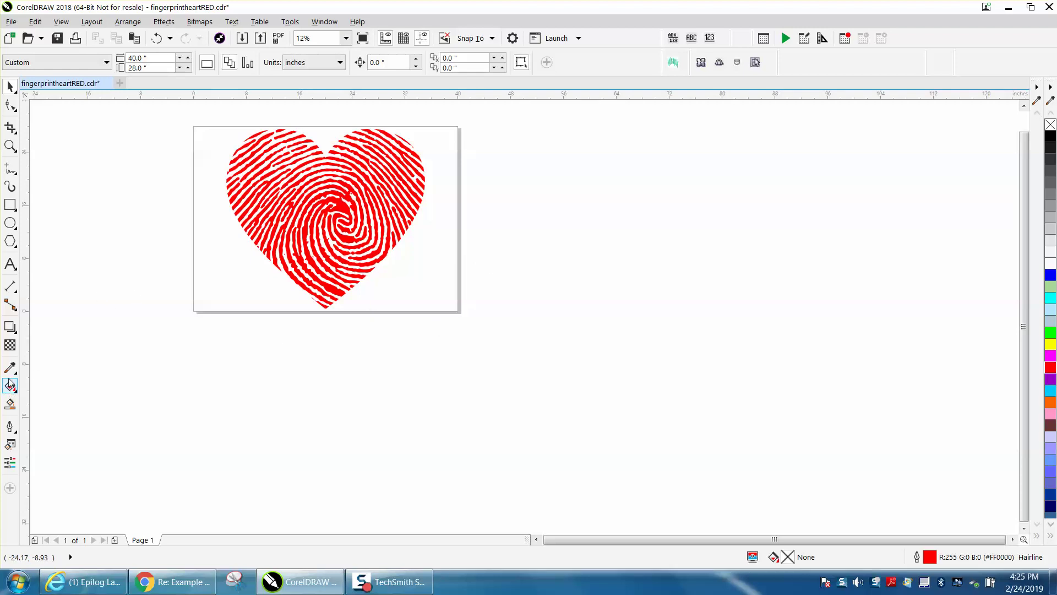
# Check the heart's new red colour with the Color Eyedropper and zoom in on it
pyautogui.click(10, 367)
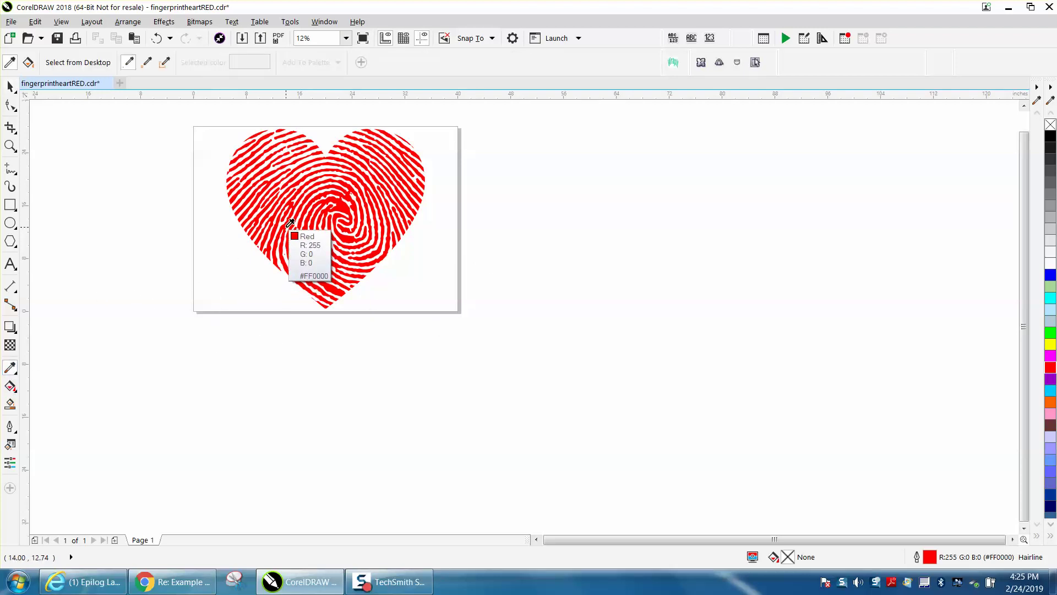
pyautogui.click(10, 87)
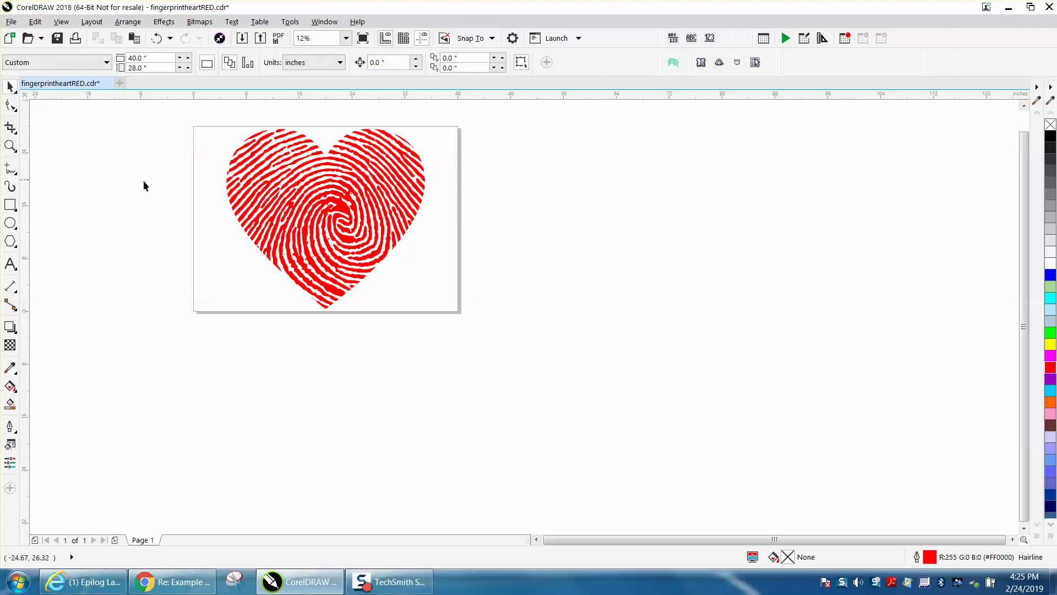
pyautogui.click(10, 145)
pyautogui.moveTo(209, 127); pyautogui.dragTo(571, 331)
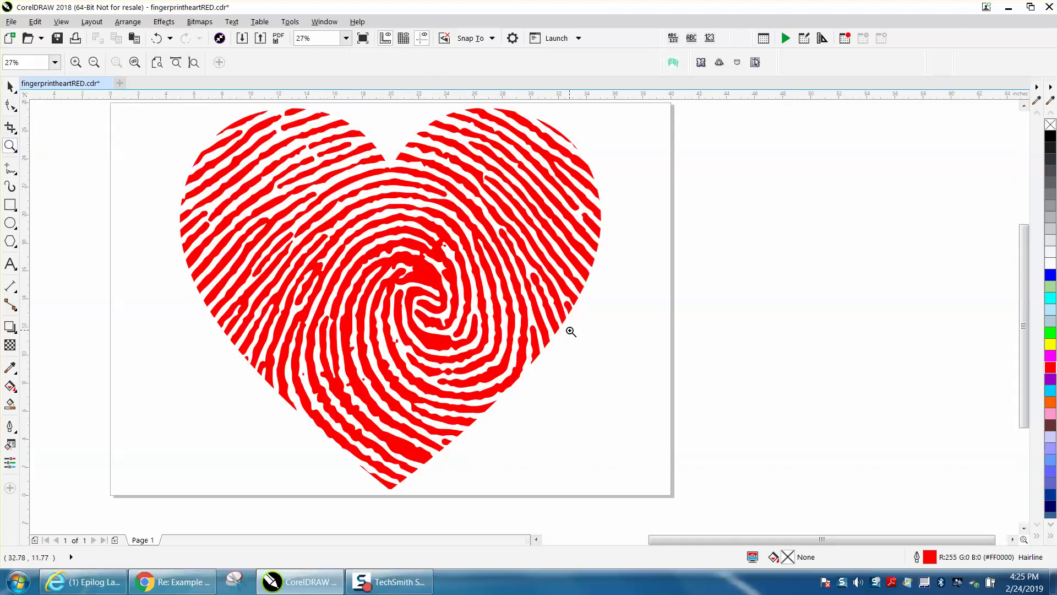